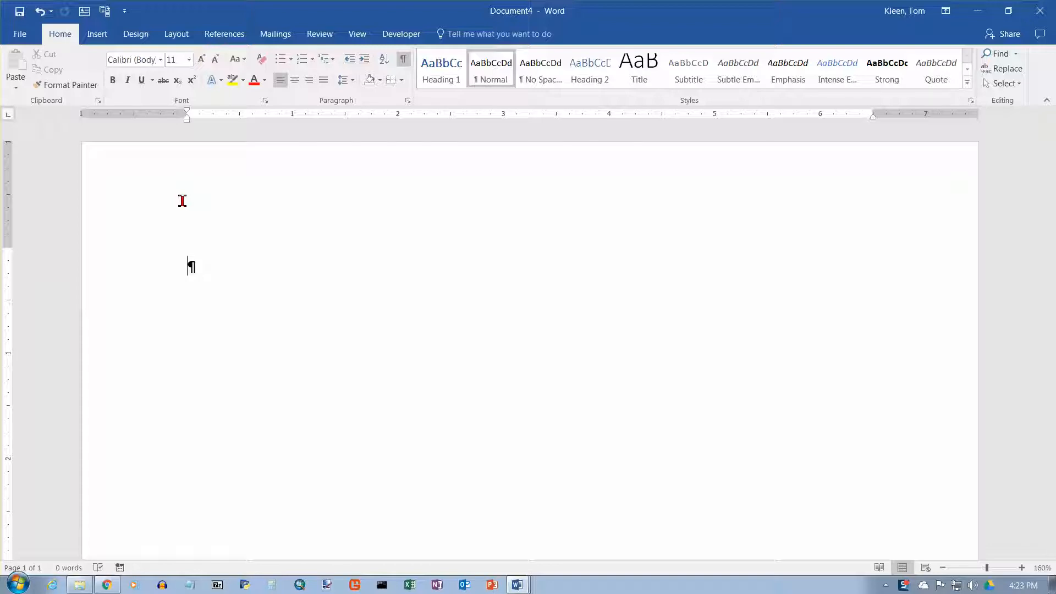
Start an automatic bulleted list with an asterisk and inspect its AutoCorrect options.
type("*")
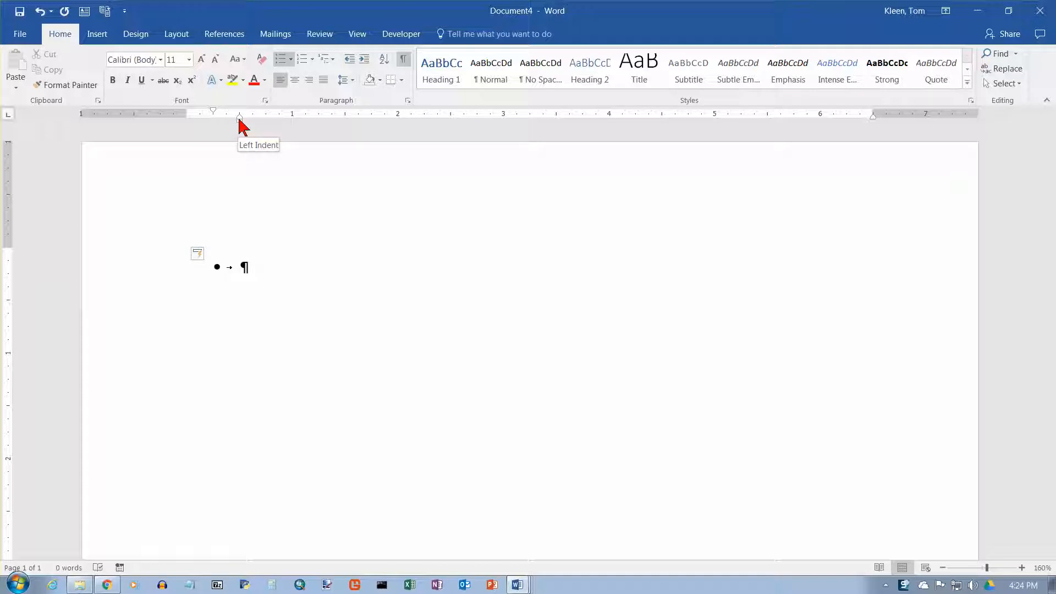
left_click(208, 254)
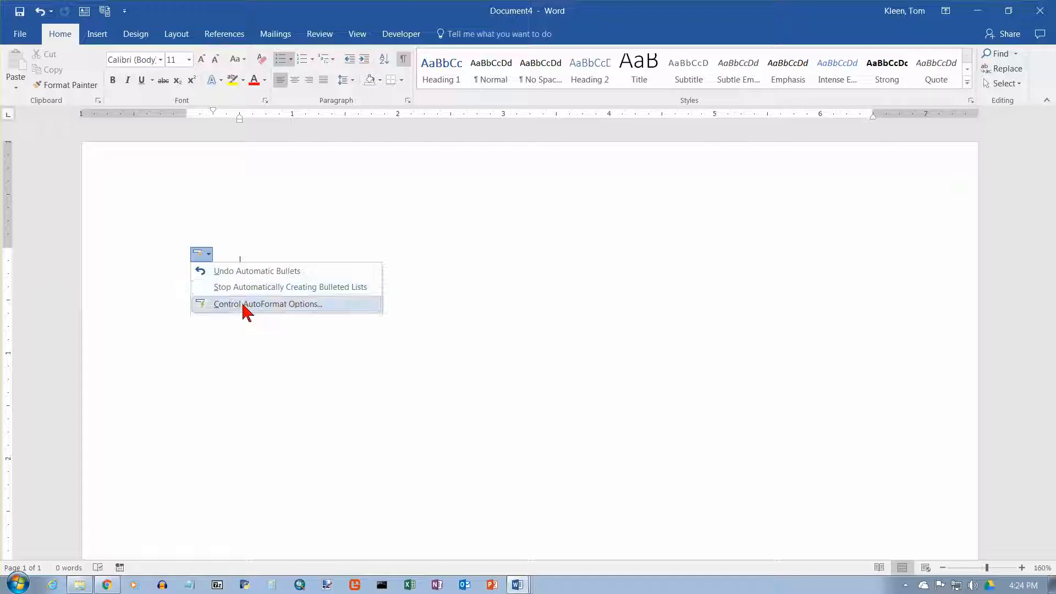
left_click(208, 255)
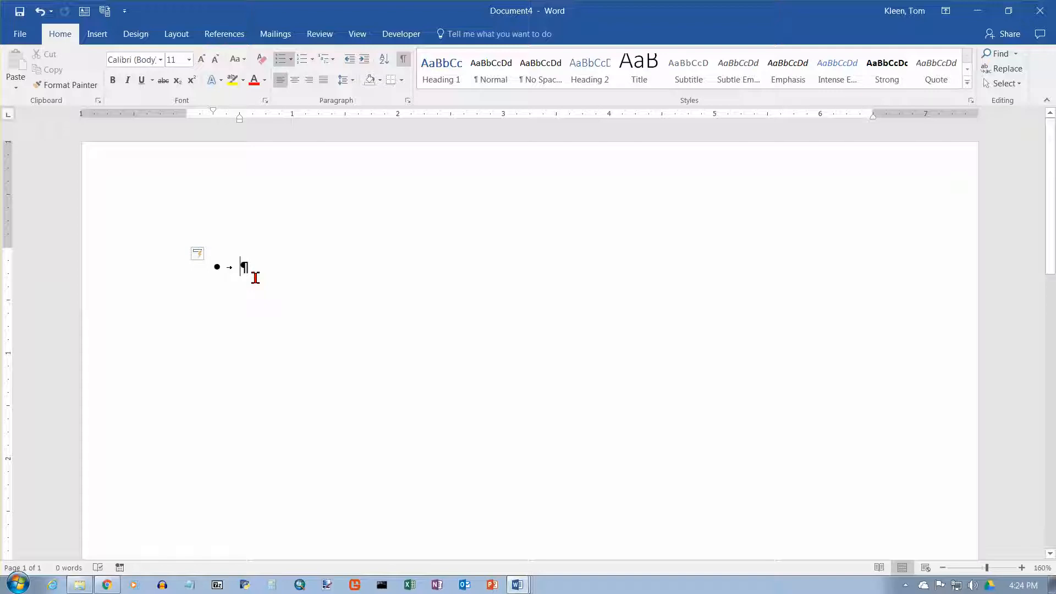
Type three bullet items of sample text and end the bulleted list.
type("jkj")
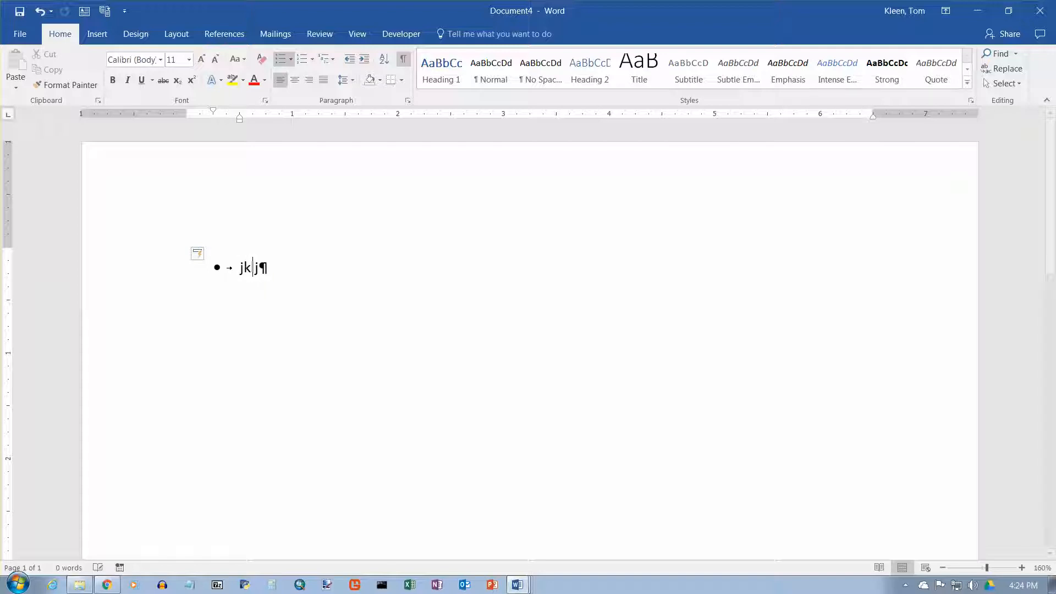
type("kljkl;jkl;j;kl")
key("Return")
type("jkljklj;lkjl;")
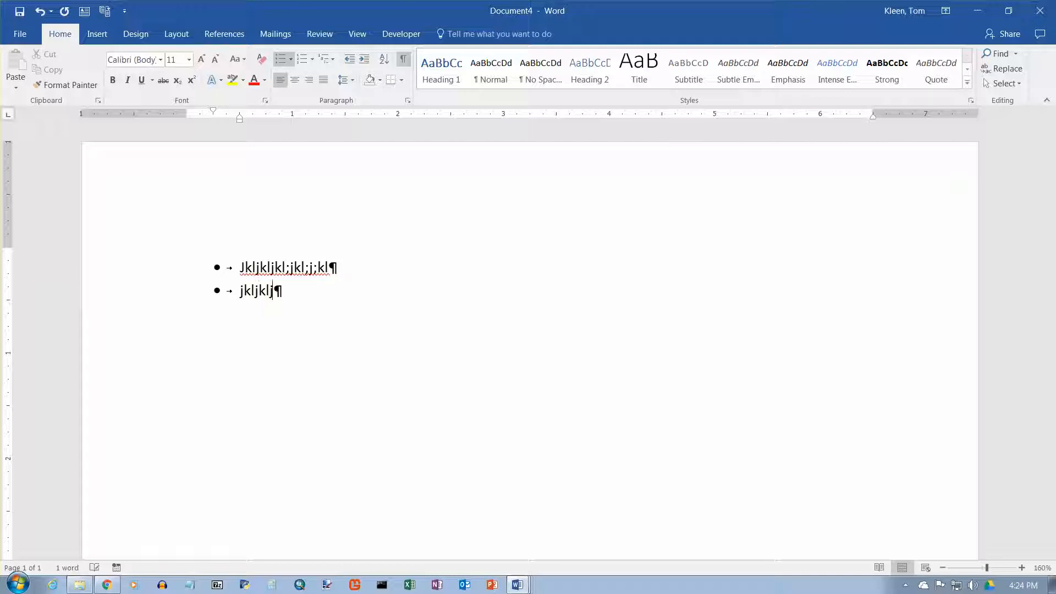
key("Return")
type("jkl;jkl;j;l")
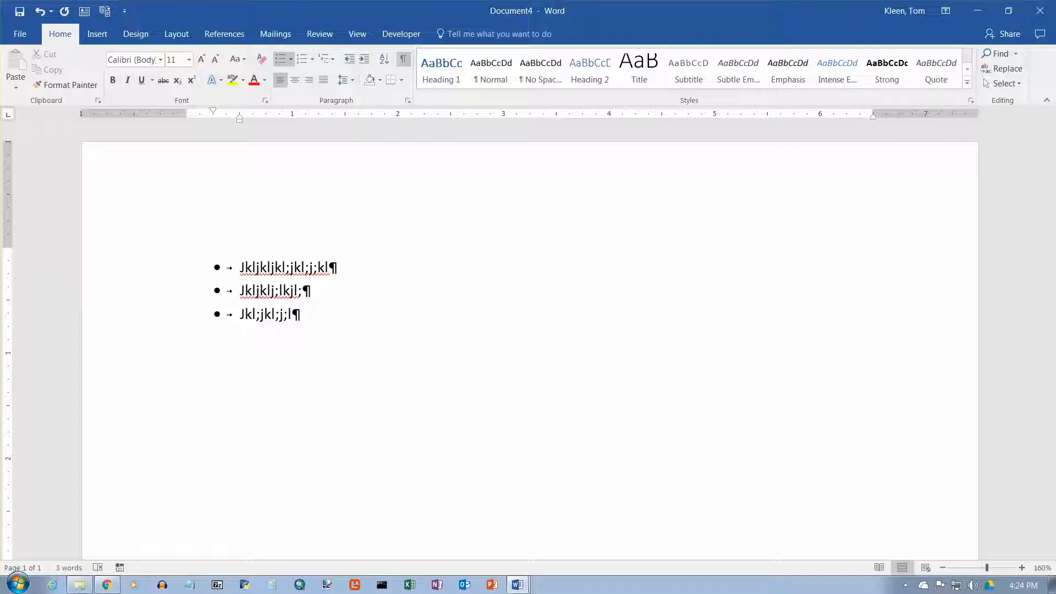
key("Return")
key("Return")
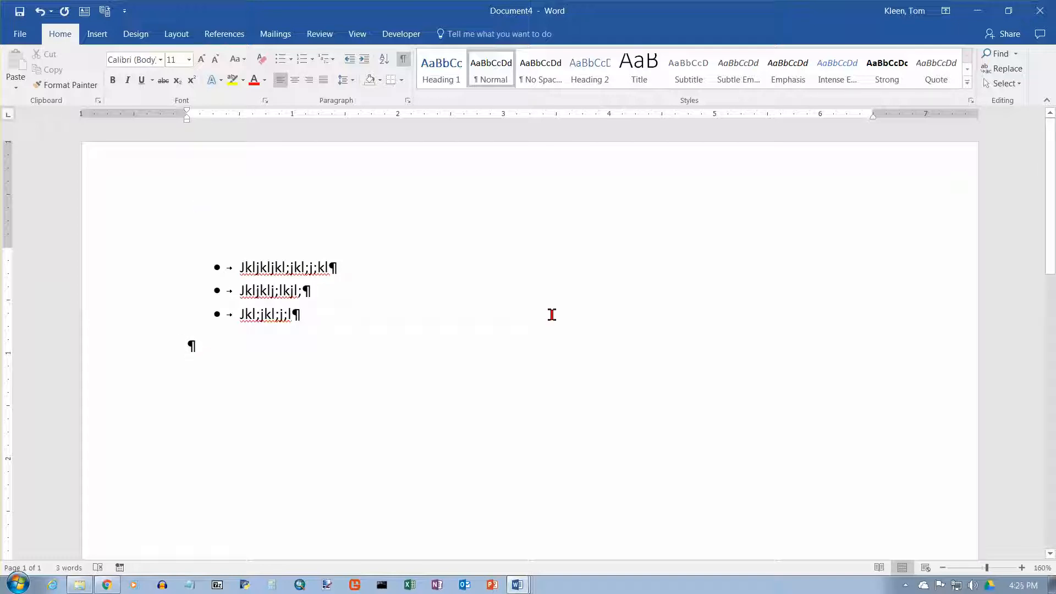
Start a dash list with a hyphen and type three items, then end the list.
type("- ")
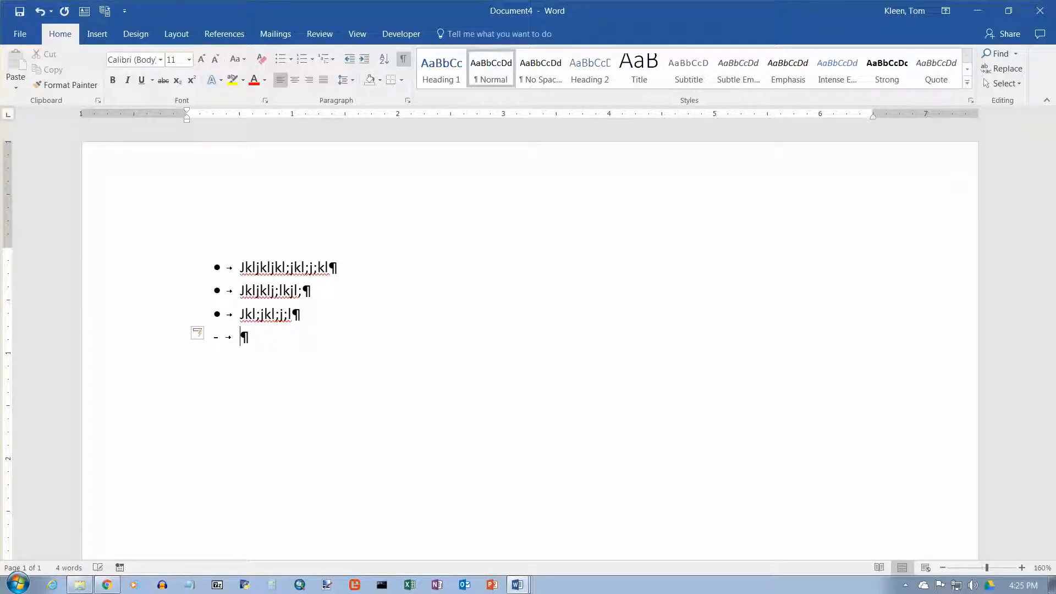
type("Jkljkljkl")
key("Return")
type("Jkl;jlk;jlk;jl;")
key("Return")
type("Jkl;jkl;jl;kk")
key("Return")
key("Return")
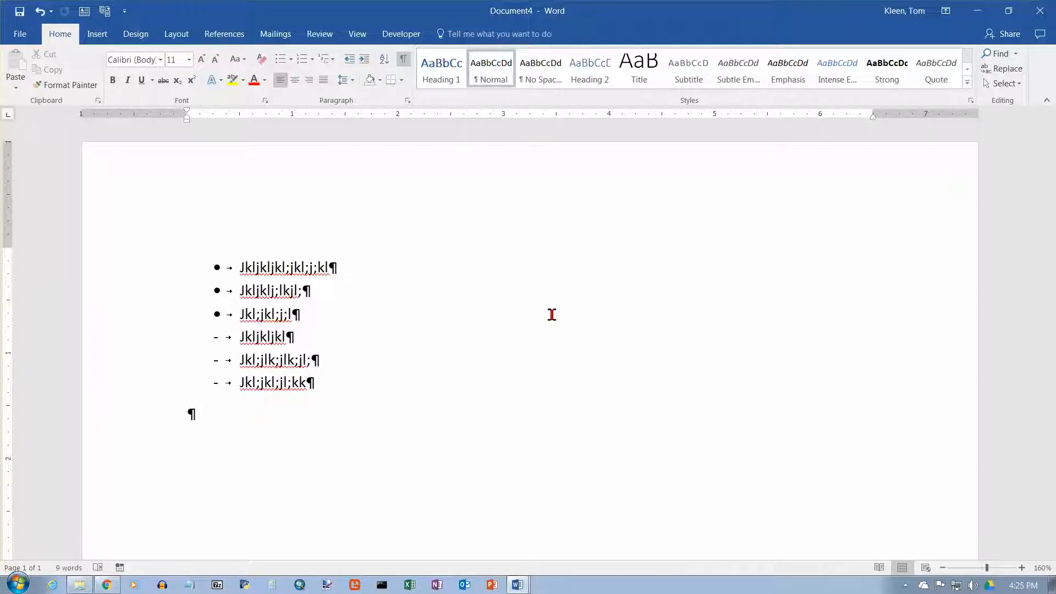
Insert a blank paragraph between the bulleted and dash lists and another after them.
key("Return")
left_click(321, 315)
key("Return")
key("Return")
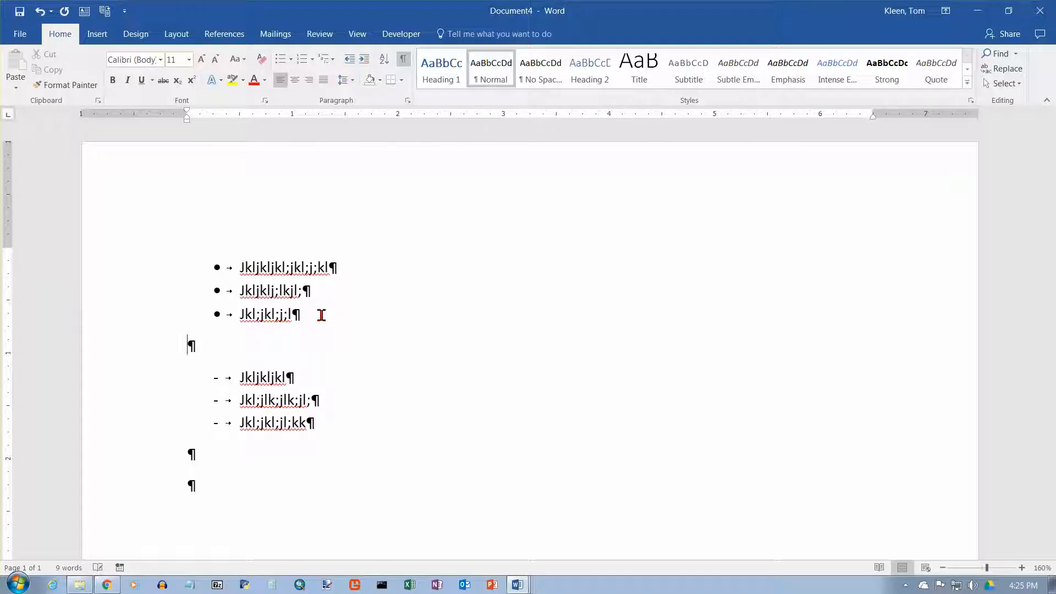
Start an arrow list with a greater-than sign, type three items, and end the list.
scroll(588, 267, "down", 2)
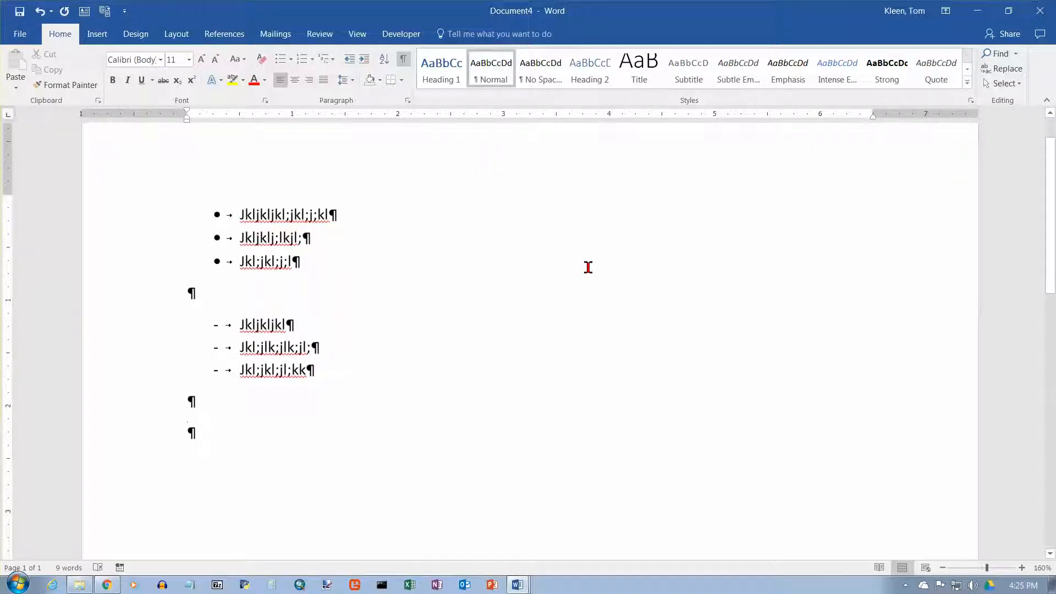
type(">")
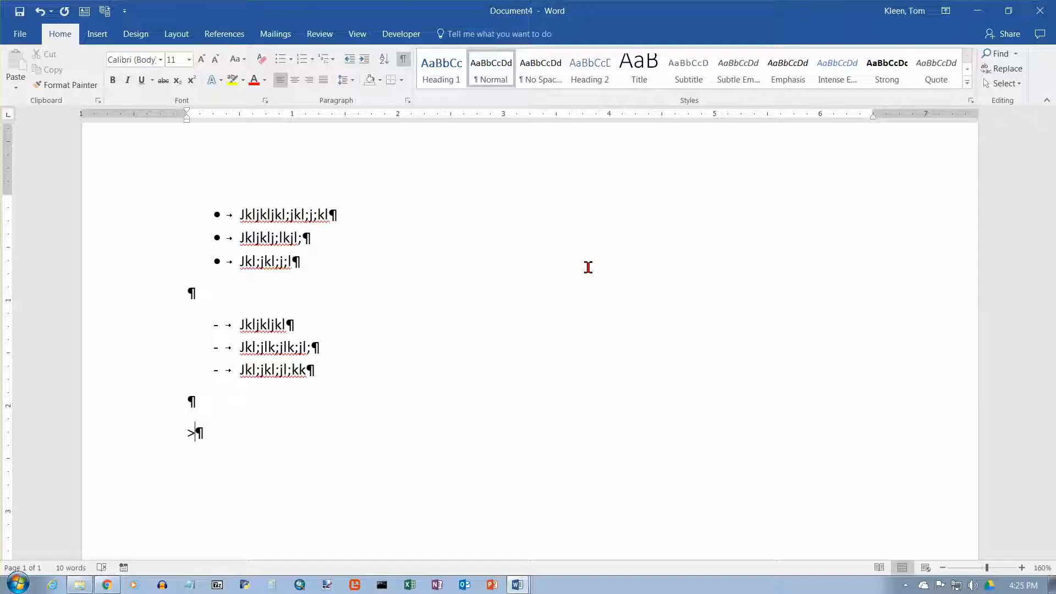
type(" Jkljkljkljlkkljl;")
key("Return")
type("Jkl;jkl;jl;kl;k")
key("Return")
type("Jkl;jk")
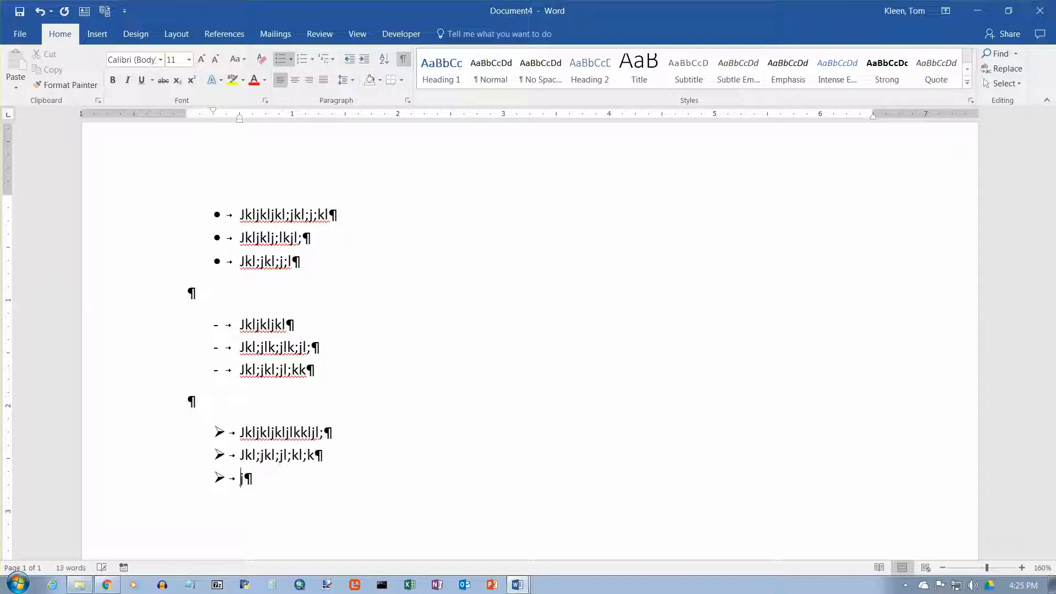
type("l;j;")
key("Return")
key("Return")
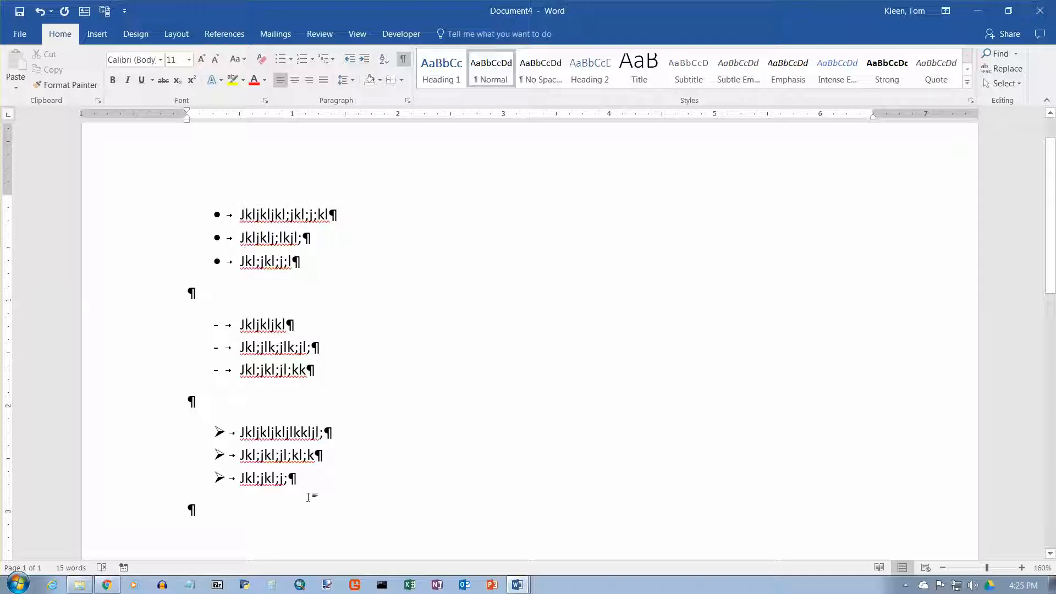
Select the first bulleted list's three items and try shifting its left indent on the ruler.
left_click_drag(212, 214, 320, 267)
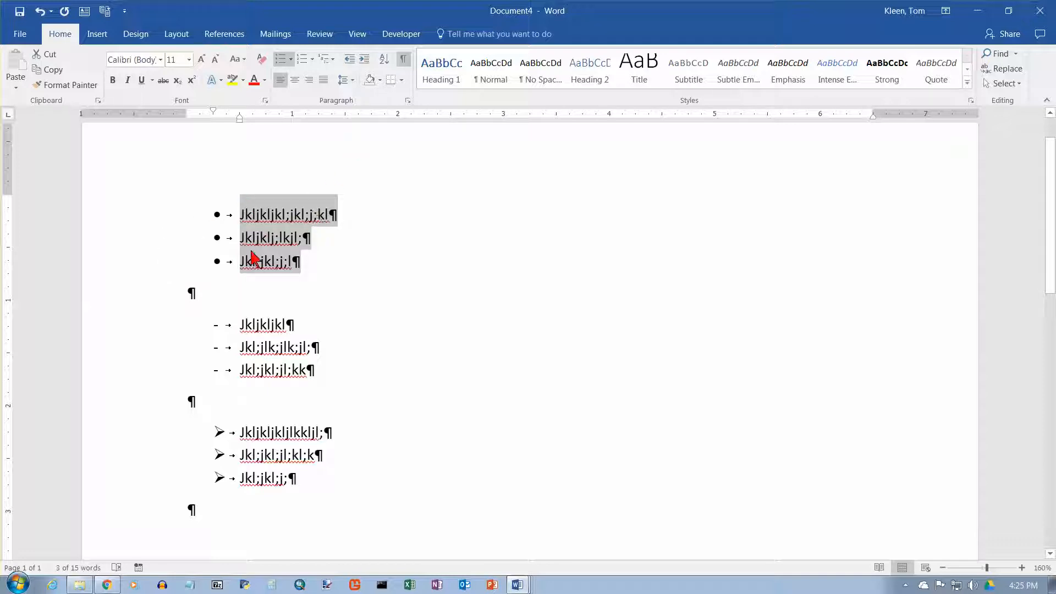
left_click(271, 325)
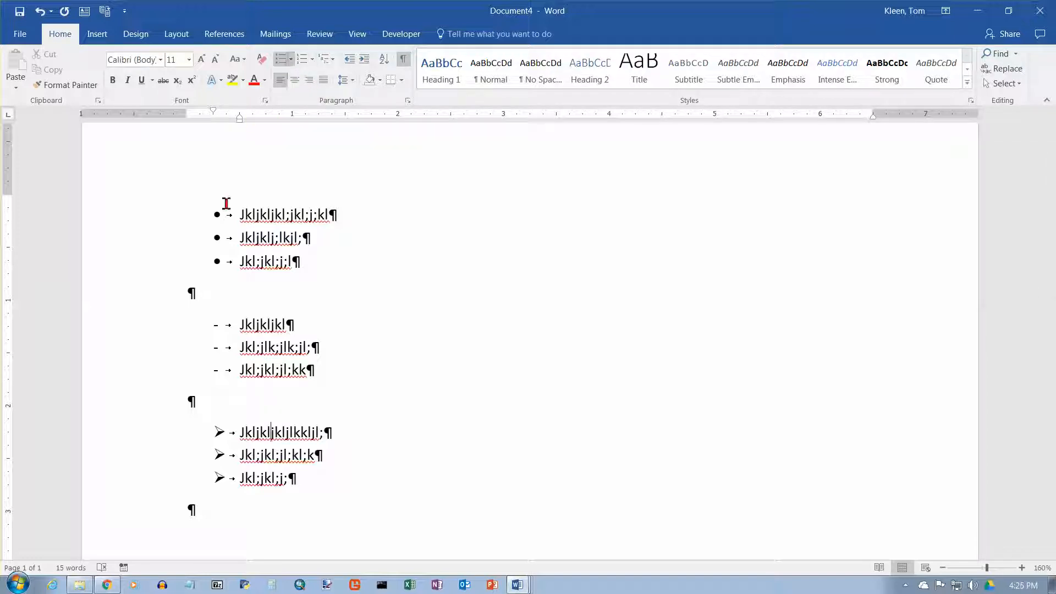
left_click_drag(259, 220, 330, 266)
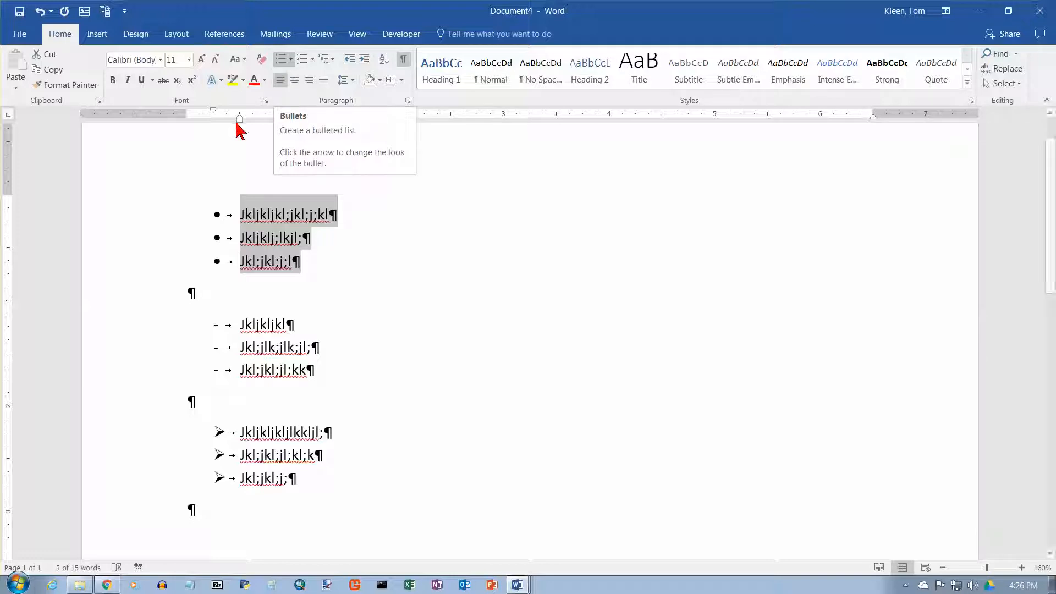
mouse_move(239, 117)
left_mouse_down()
mouse_move(252, 116)
mouse_move(243, 117)
left_mouse_up()
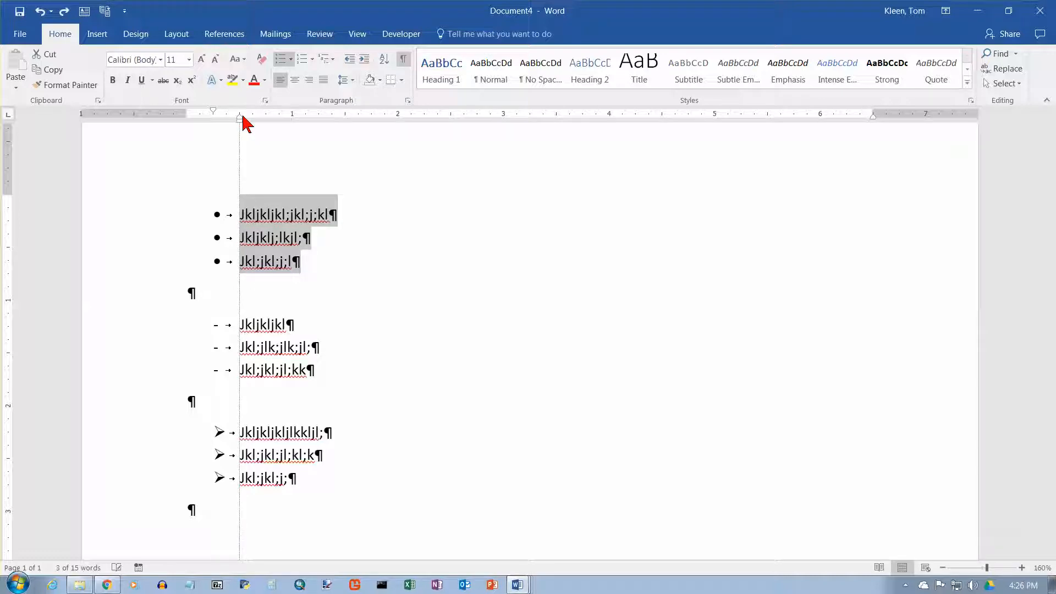
mouse_move(243, 117)
left_mouse_down()
mouse_move(275, 117)
mouse_move(240, 117)
left_mouse_up()
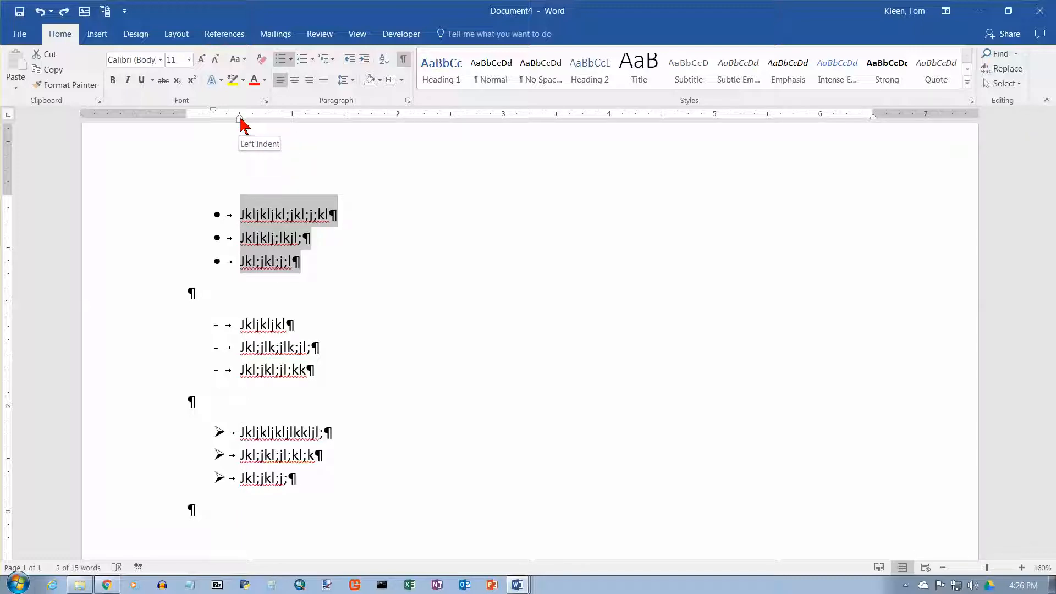
mouse_move(241, 117)
left_mouse_down()
mouse_move(275, 124)
mouse_move(240, 118)
left_mouse_up()
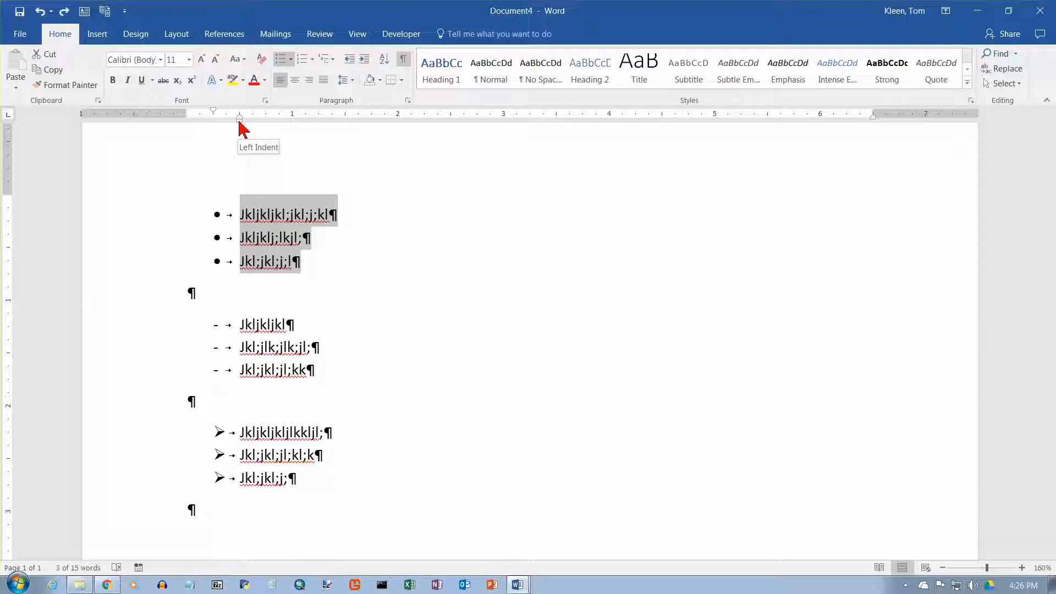
mouse_move(240, 119)
left_mouse_down()
mouse_move(290, 125)
mouse_move(237, 124)
left_mouse_up()
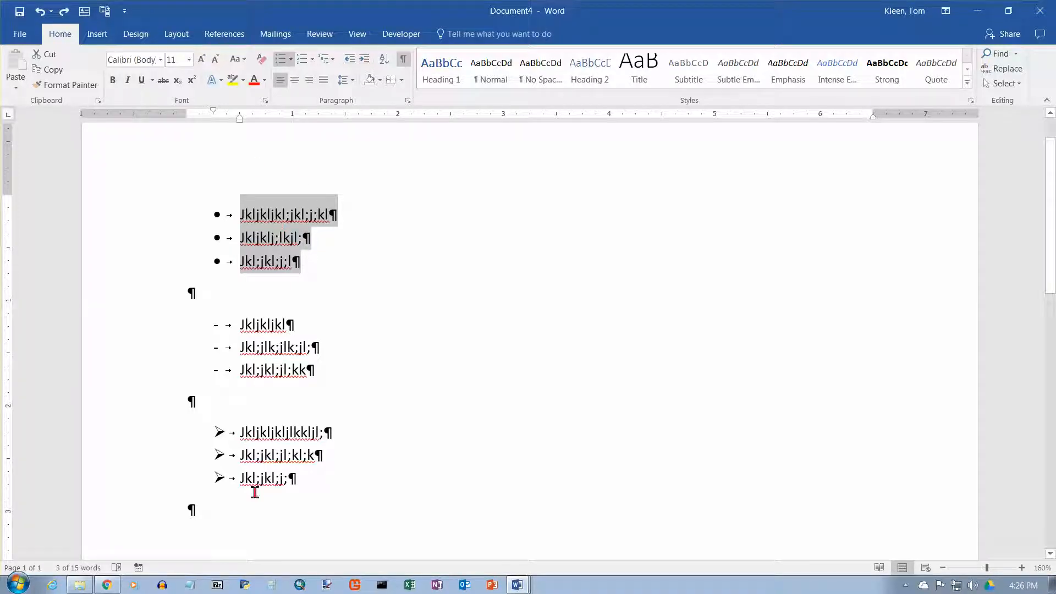
Open Define New Bullet for the selected list and open its Symbol chooser.
left_click(292, 60)
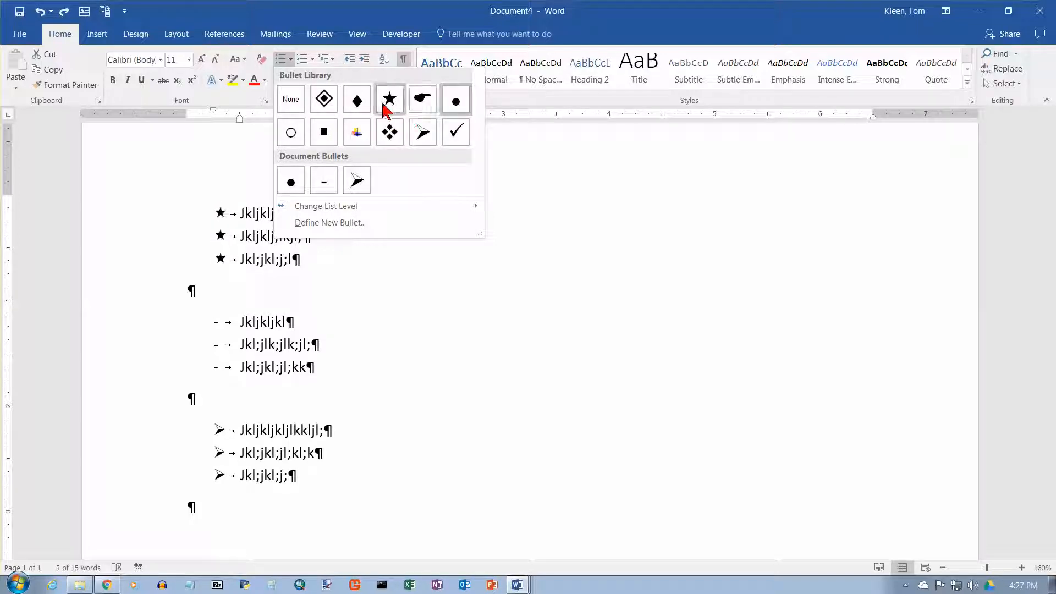
left_click(348, 223)
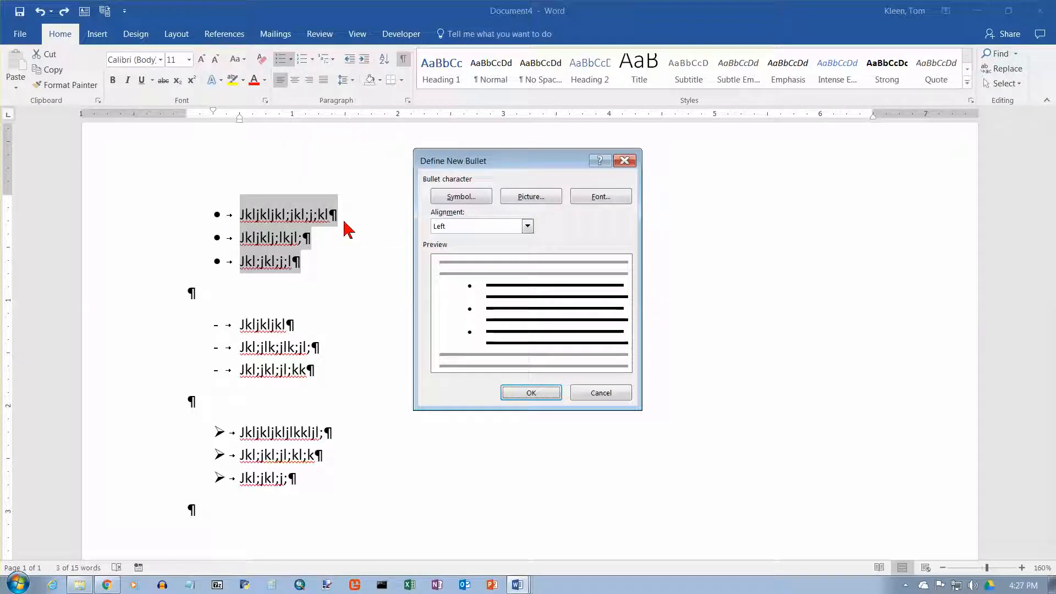
left_click_drag(503, 170, 502, 152)
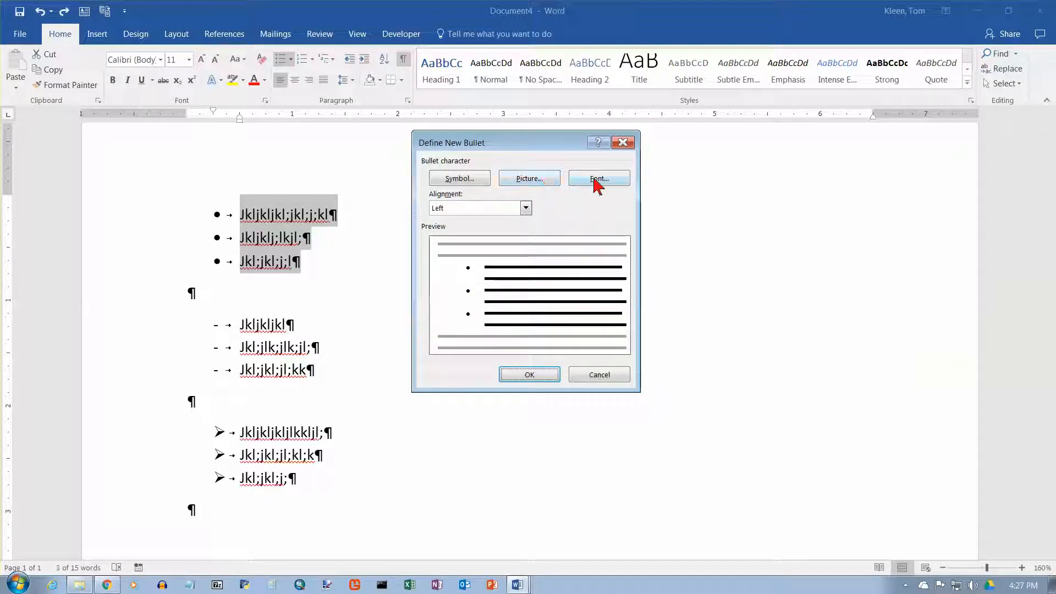
left_click(459, 185)
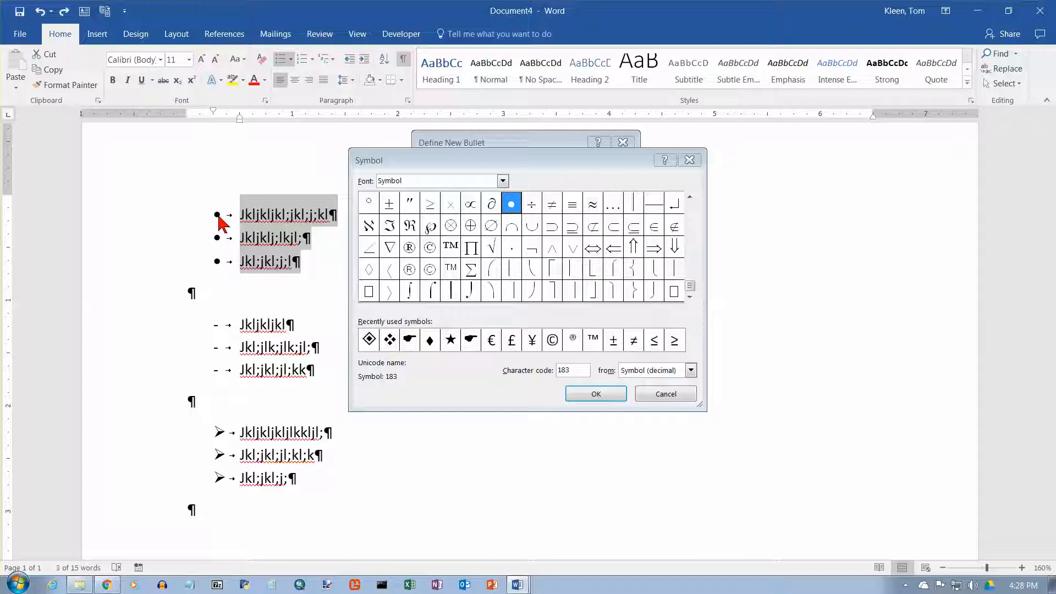
Switch the symbol font to Webdings.
left_click(692, 208)
left_click(692, 209)
left_click_drag(692, 212, 695, 282)
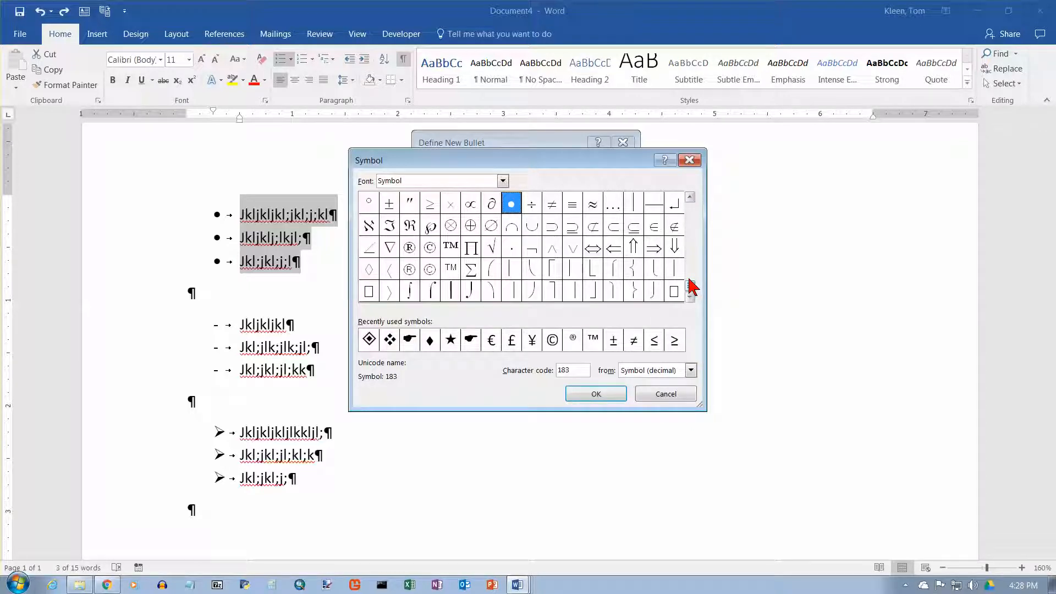
left_click(502, 181)
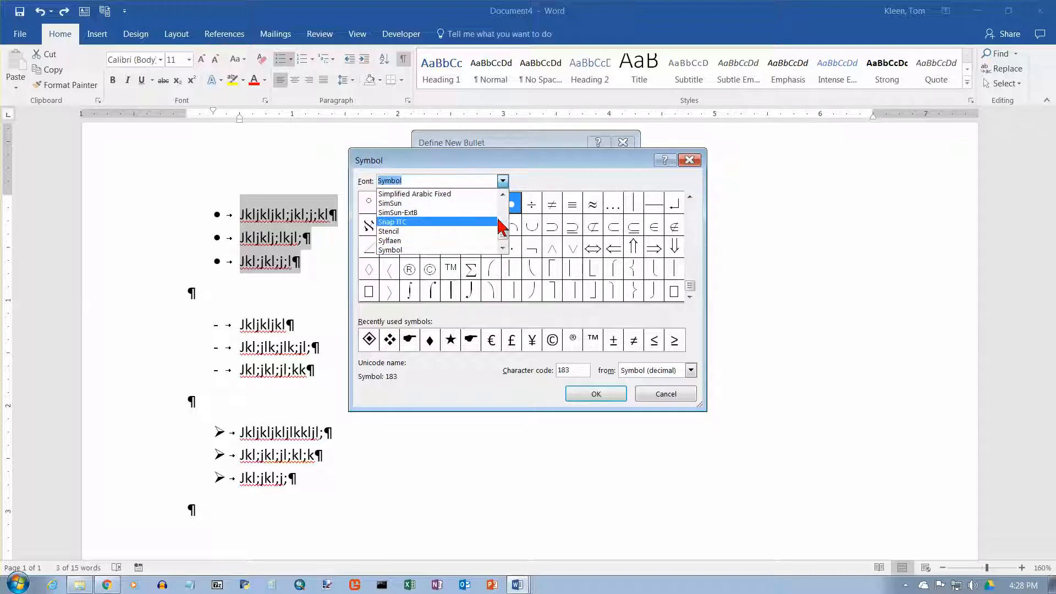
left_click_drag(502, 235, 504, 238)
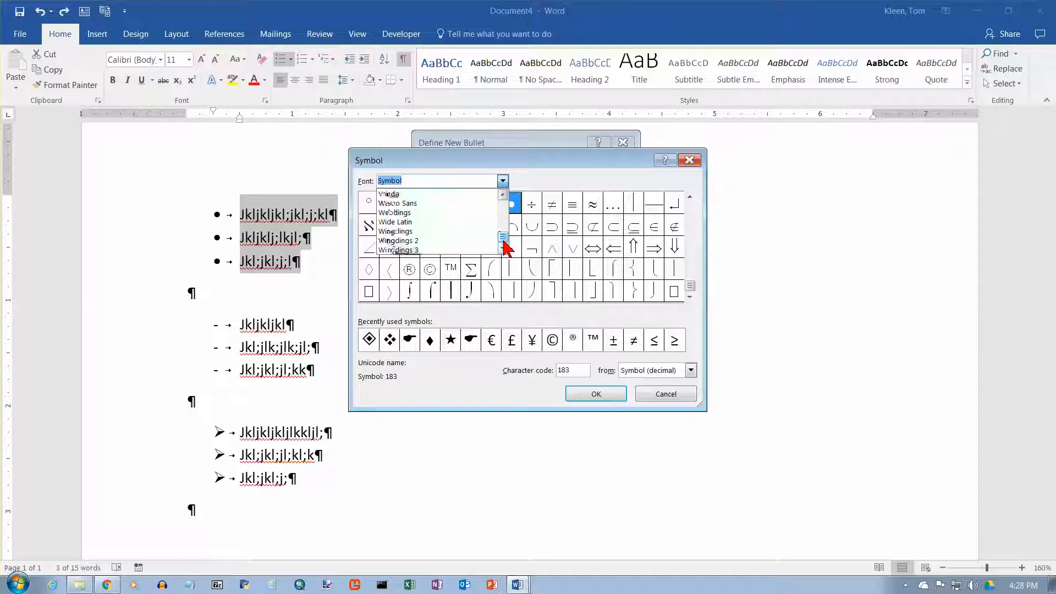
left_click(407, 214)
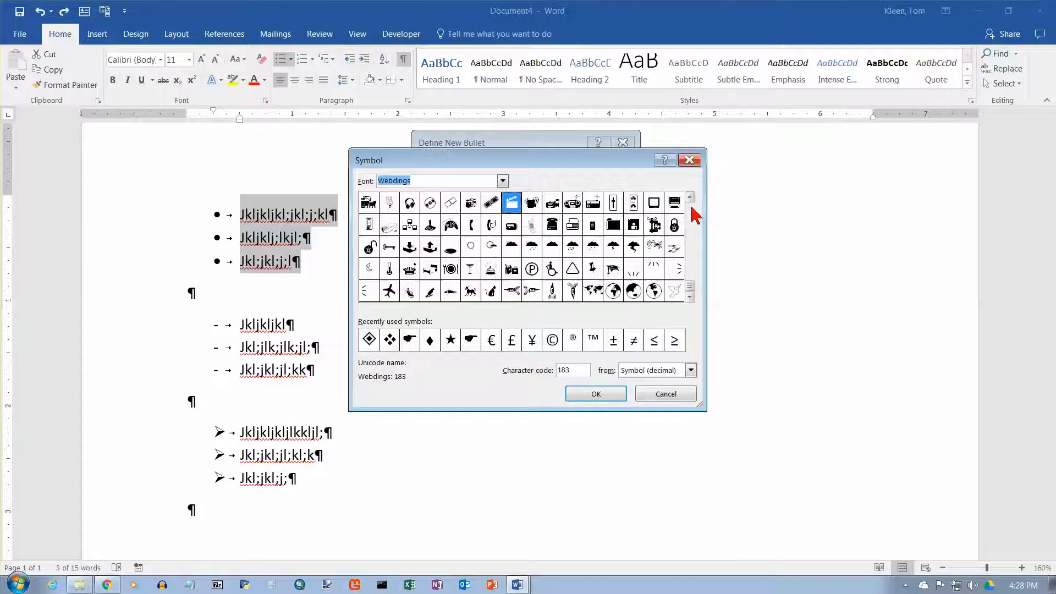
Scroll through the Webdings symbol set to examine the available bullet characters.
scroll(696, 215, "up", 2)
scroll(694, 216, "up", 2)
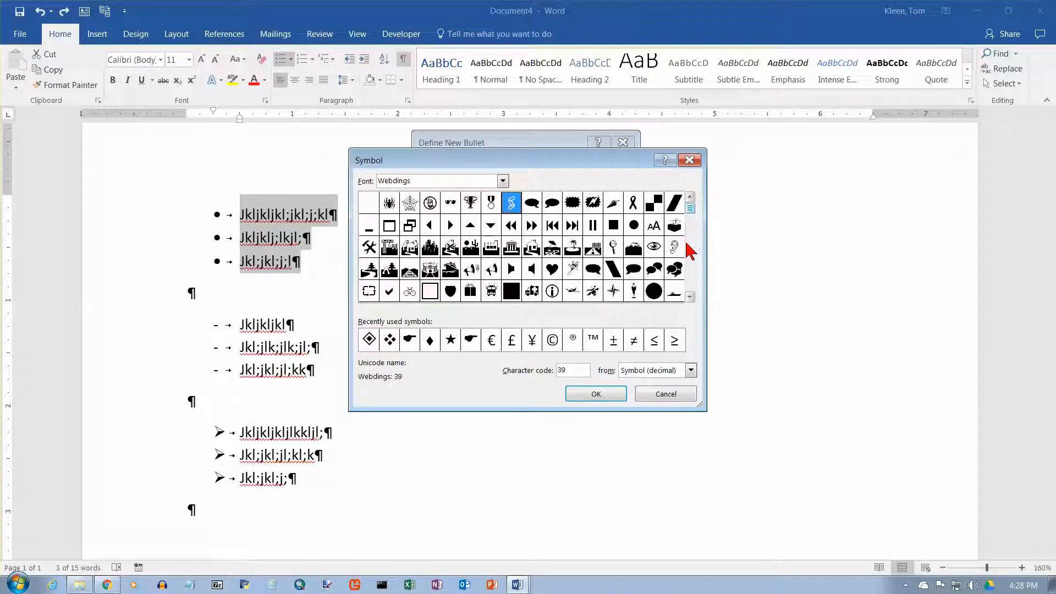
left_click(451, 227)
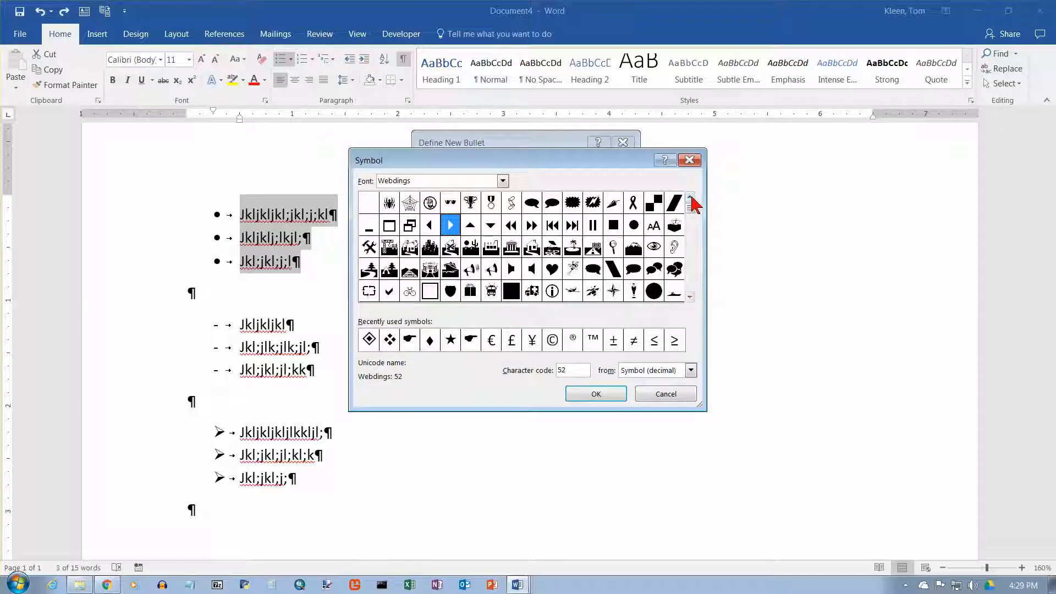
left_click(370, 203)
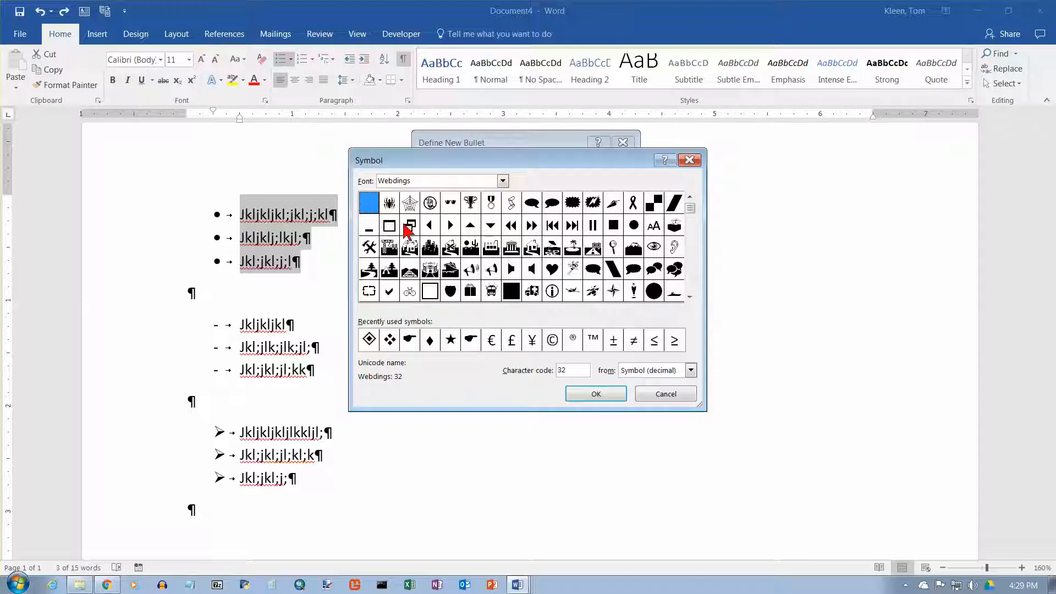
left_click_drag(695, 215, 695, 299)
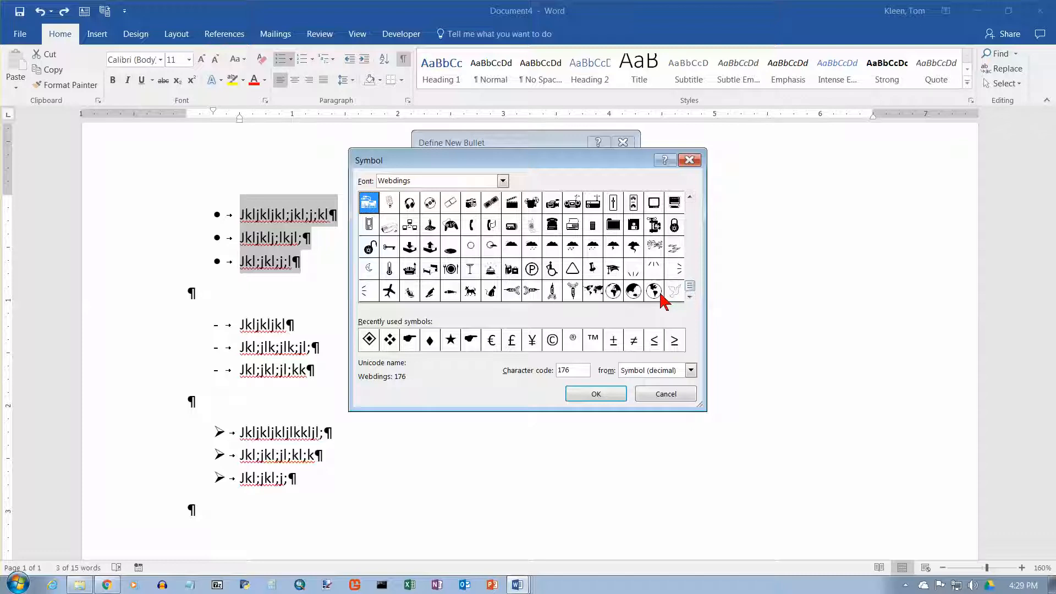
left_click(661, 292)
left_click(679, 294)
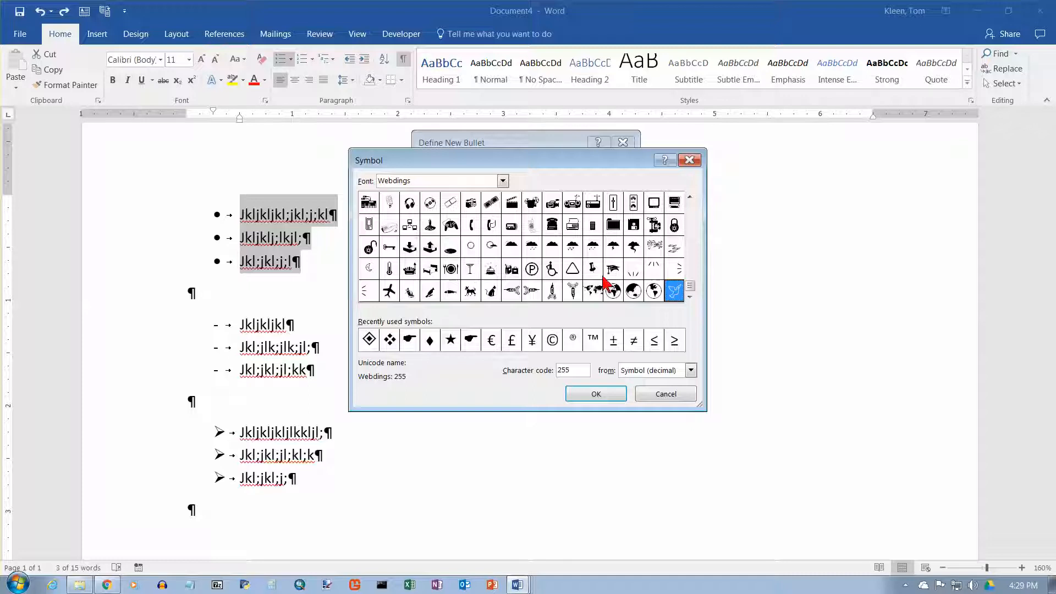
left_click(690, 216)
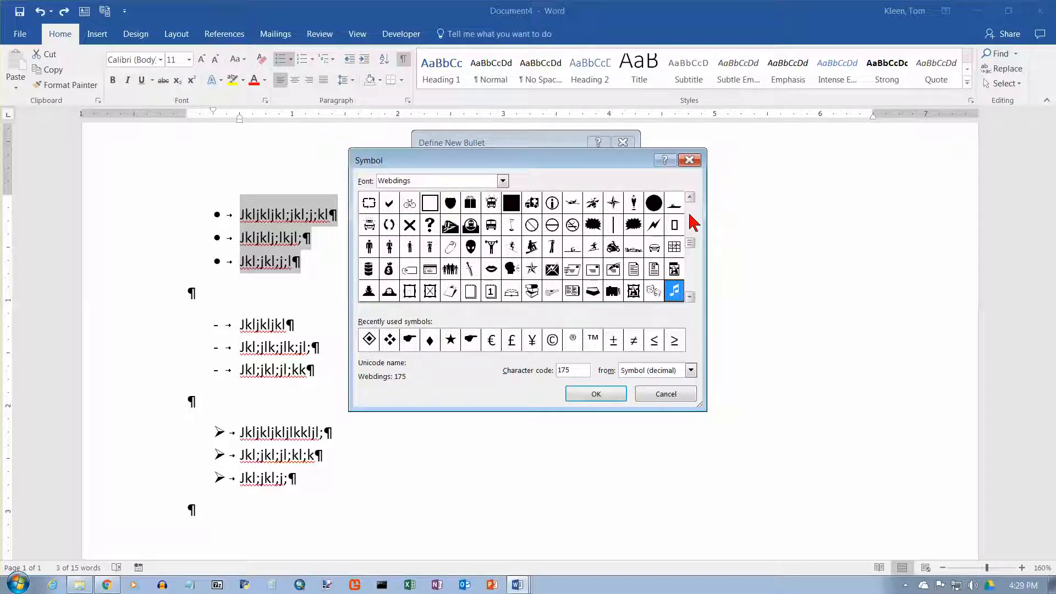
left_click(690, 216)
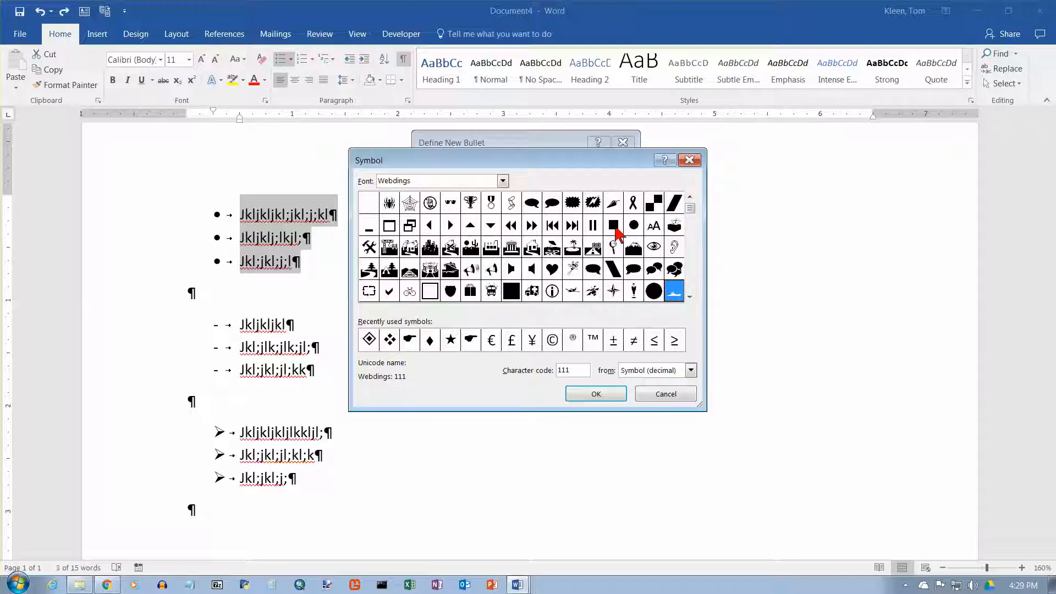
Switch the symbol font to Wingdings and scroll through its characters.
left_click(503, 182)
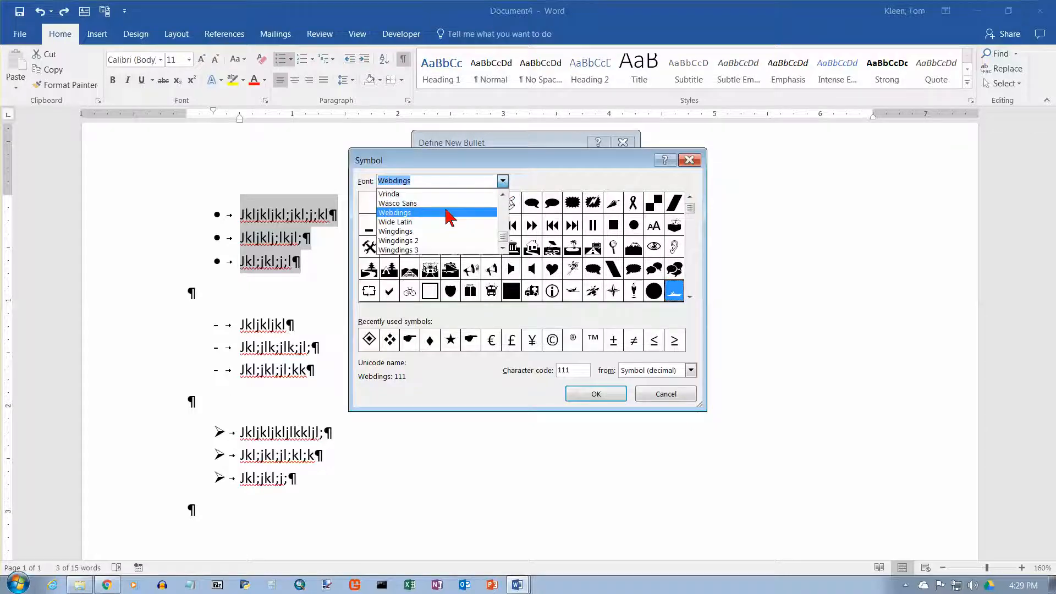
left_click(435, 232)
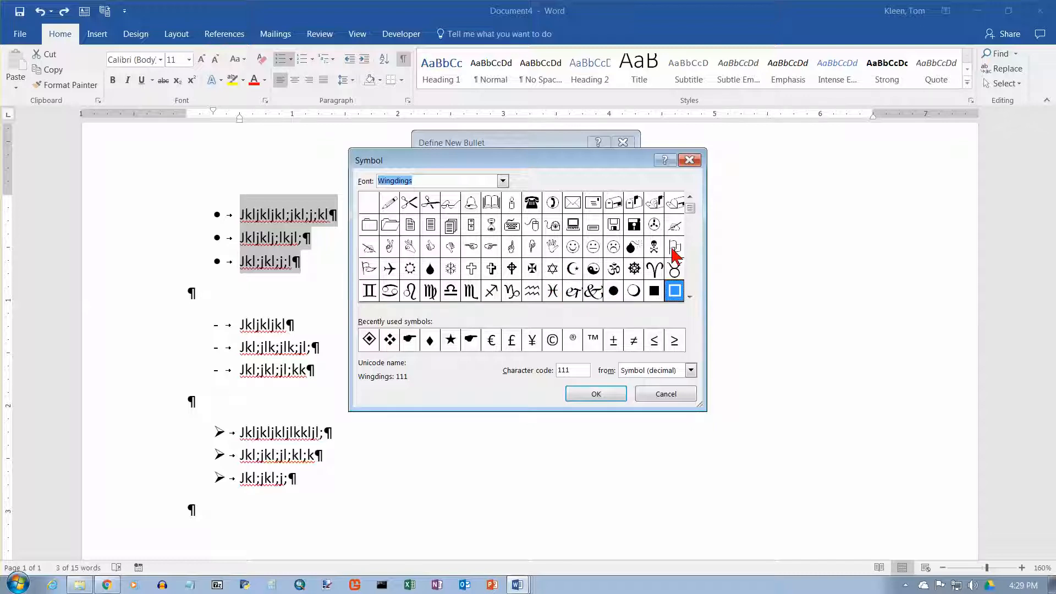
left_click(690, 242)
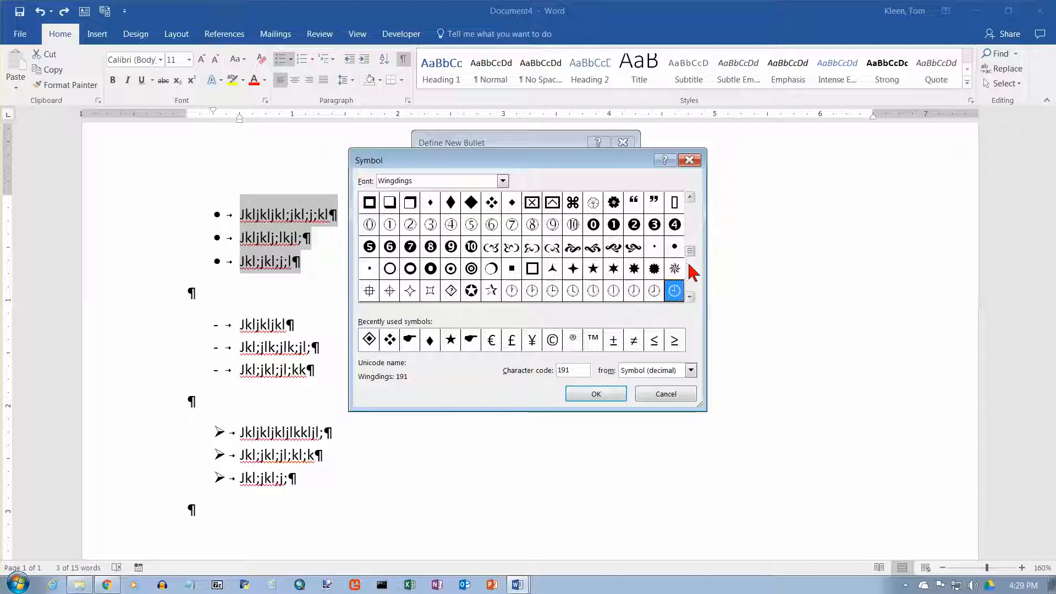
left_click(692, 284)
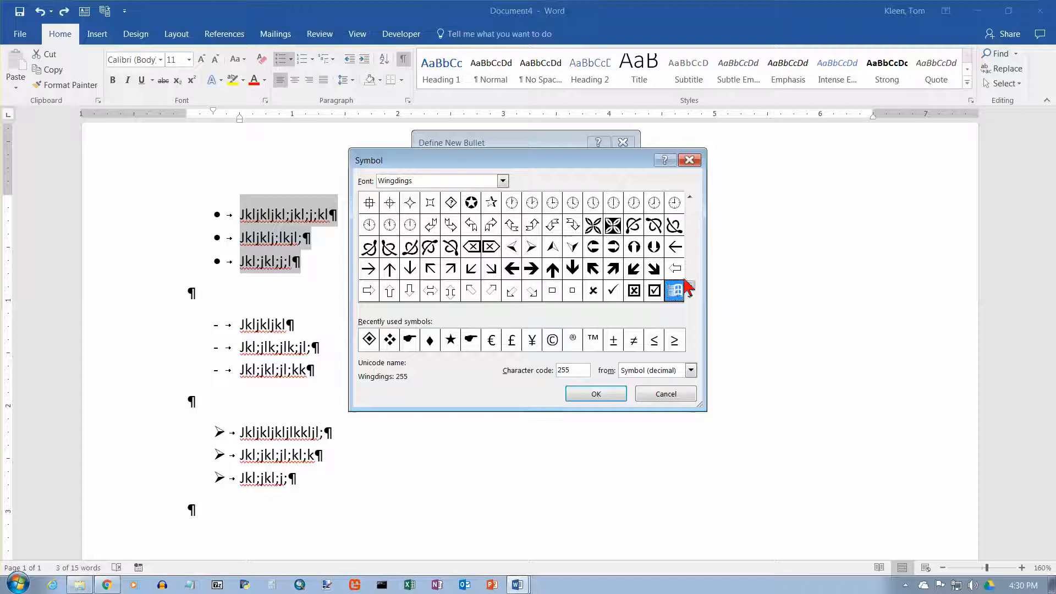
left_click(691, 217)
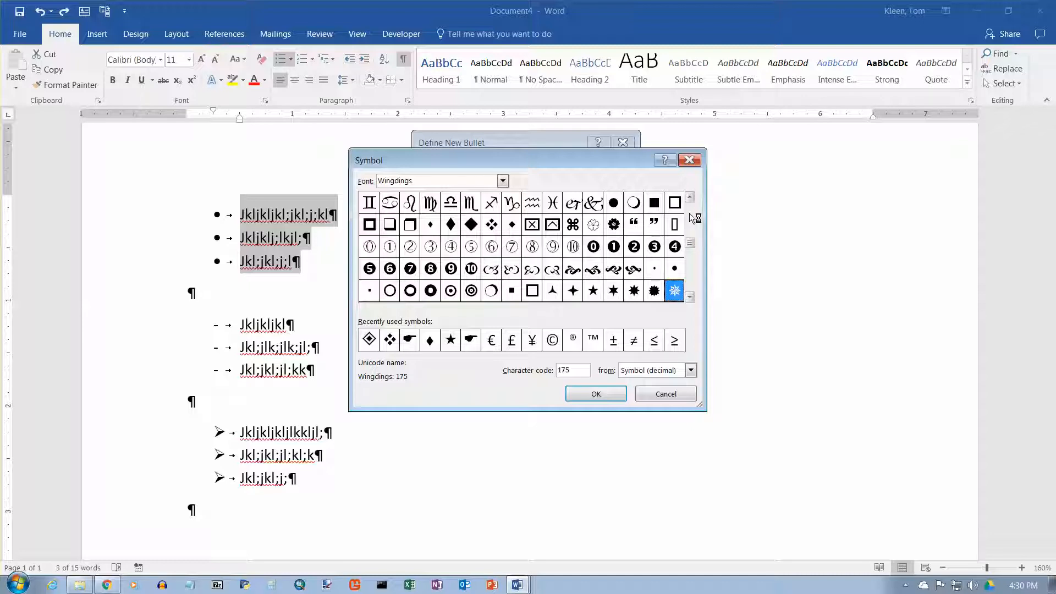
Switch the symbol font to Wingdings 2 and scroll through its characters.
left_click(503, 181)
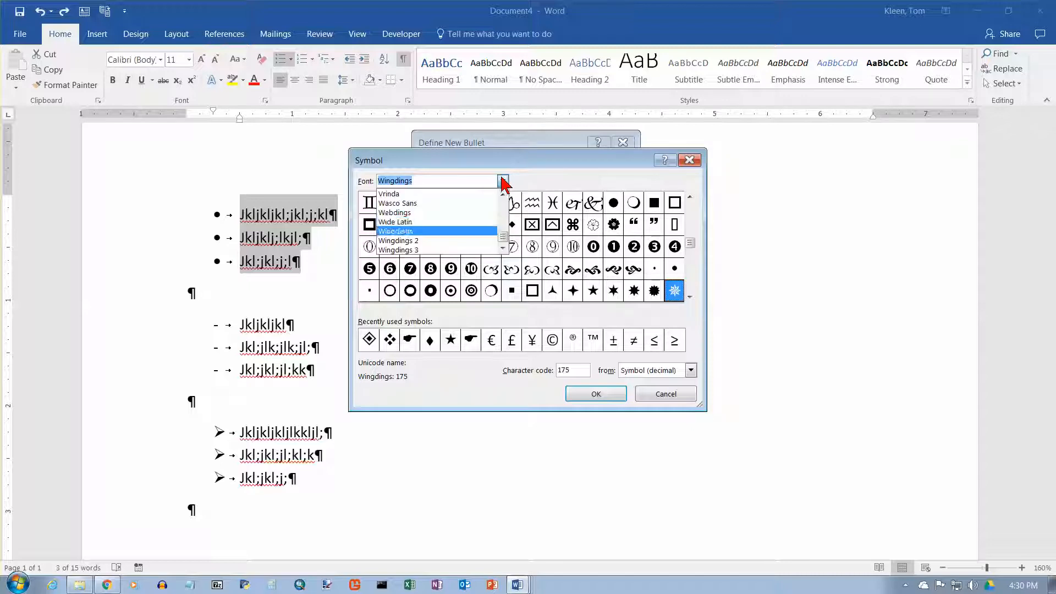
left_click(429, 240)
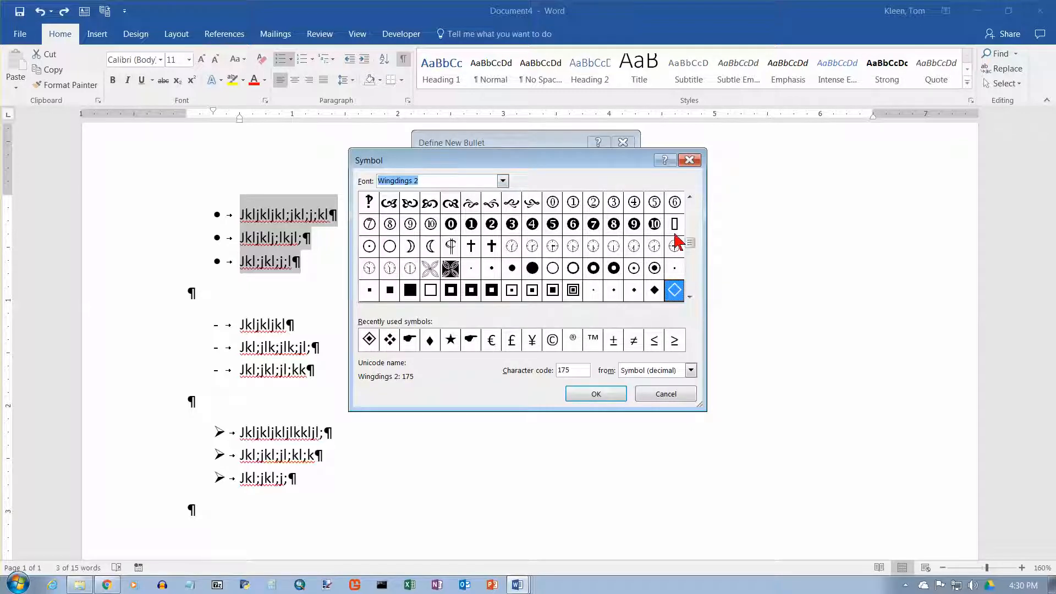
left_click_drag(694, 236, 695, 212)
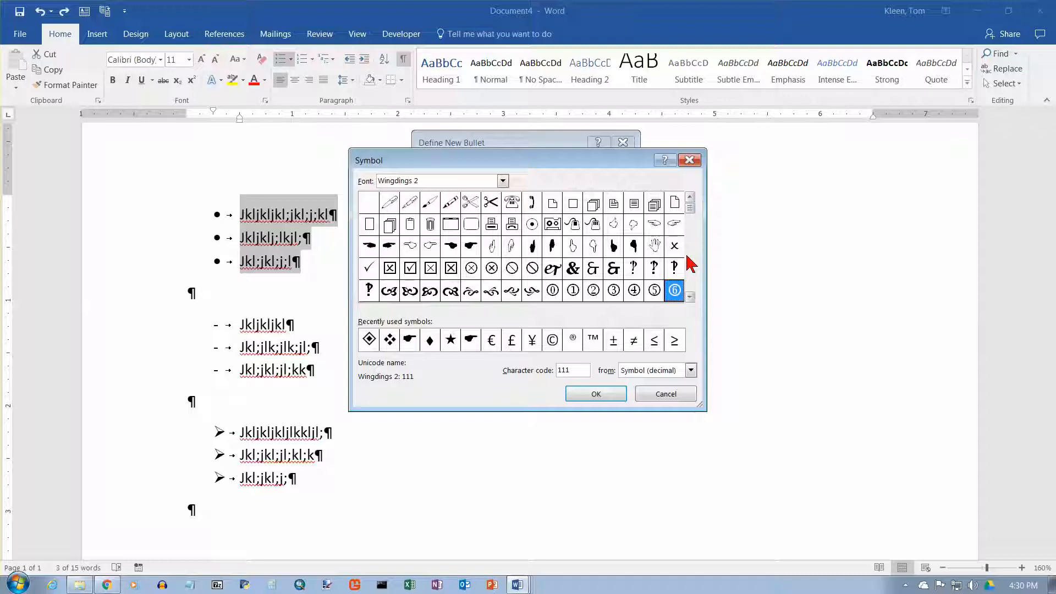
left_click(691, 276)
left_click(691, 278)
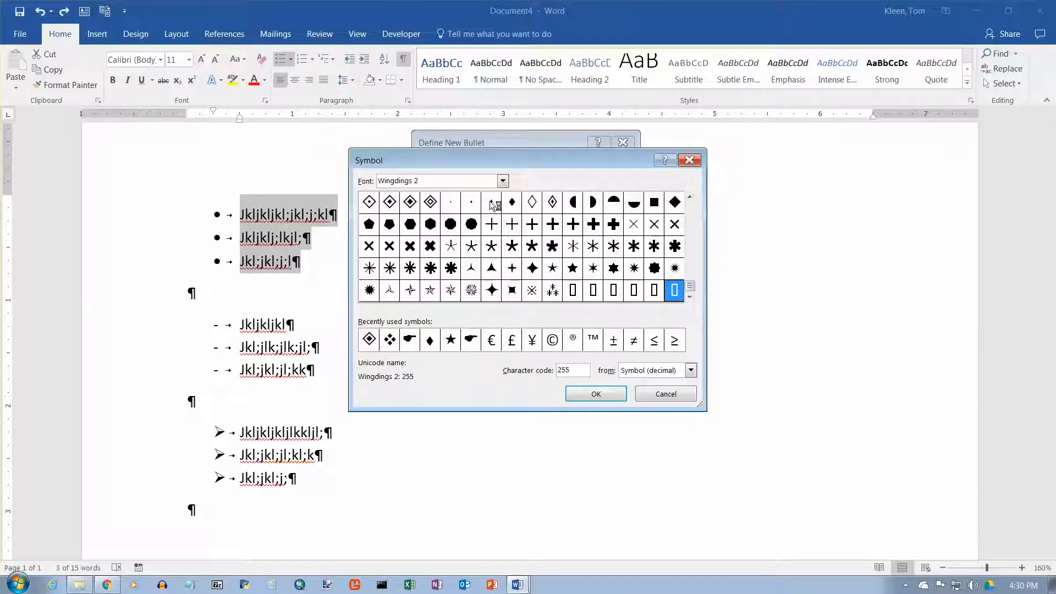
left_click(692, 214)
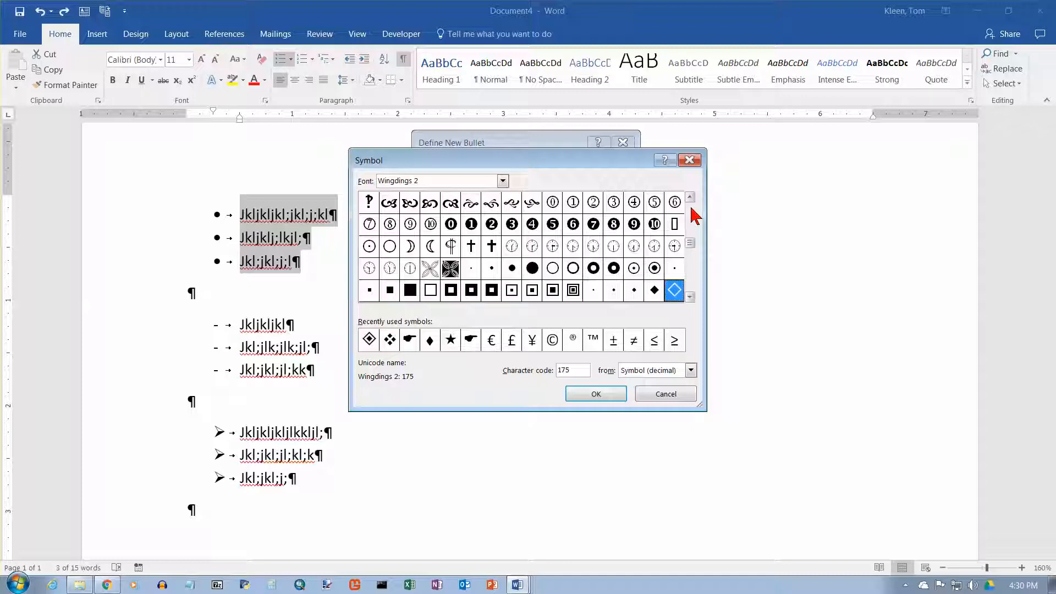
left_click(691, 211)
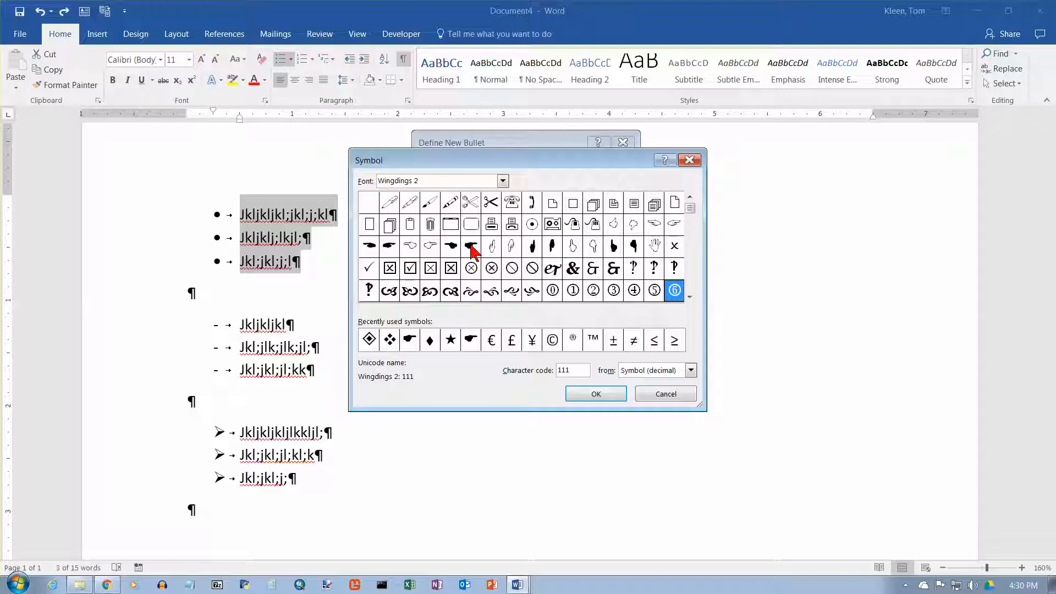
Switch the symbol font to Wingdings 3 and scroll through its characters.
left_click(503, 182)
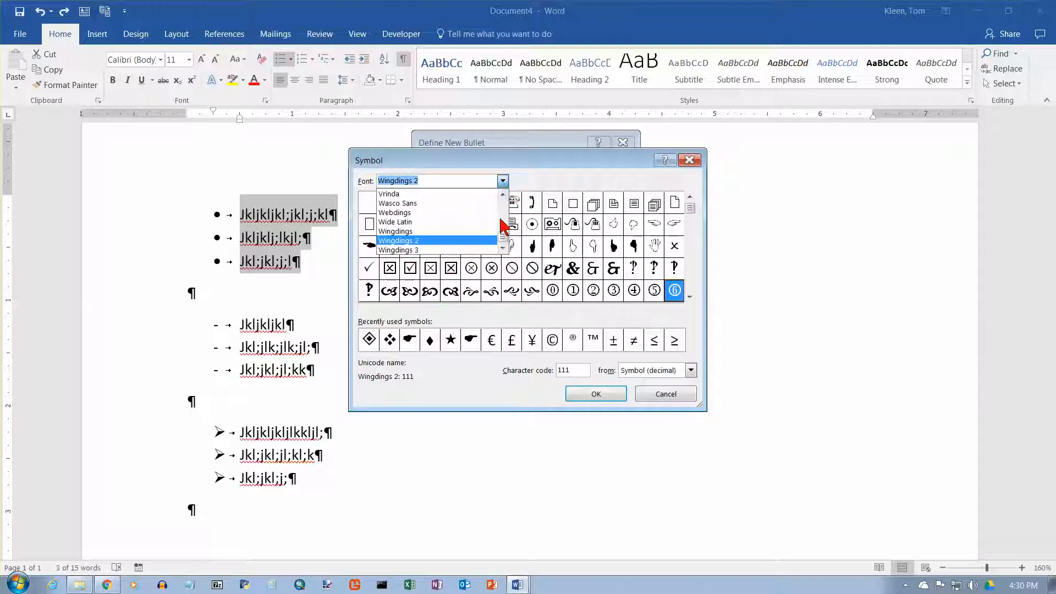
left_click(472, 250)
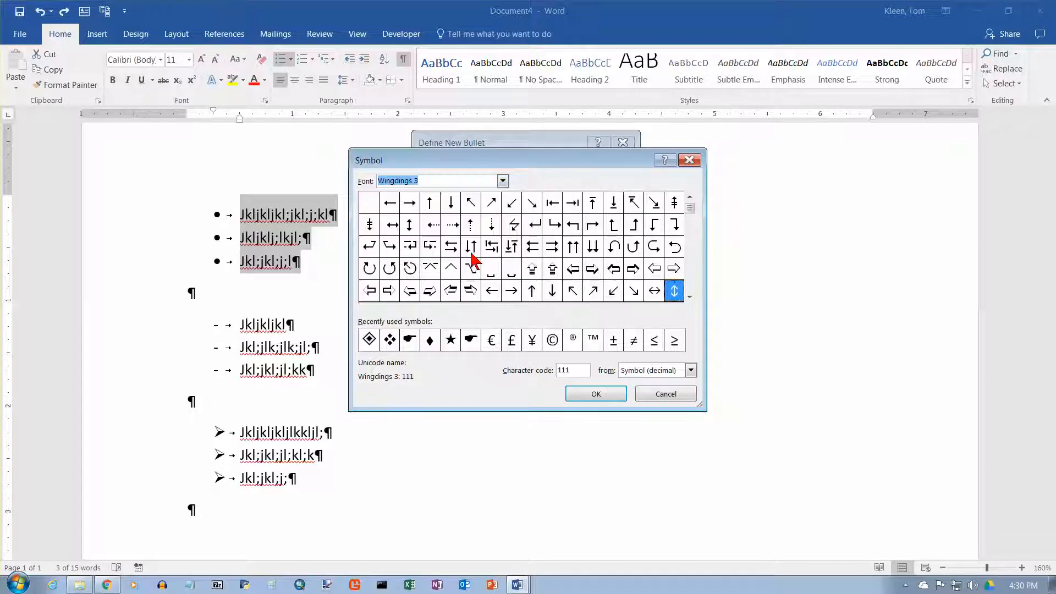
left_click(691, 275)
left_click(691, 273)
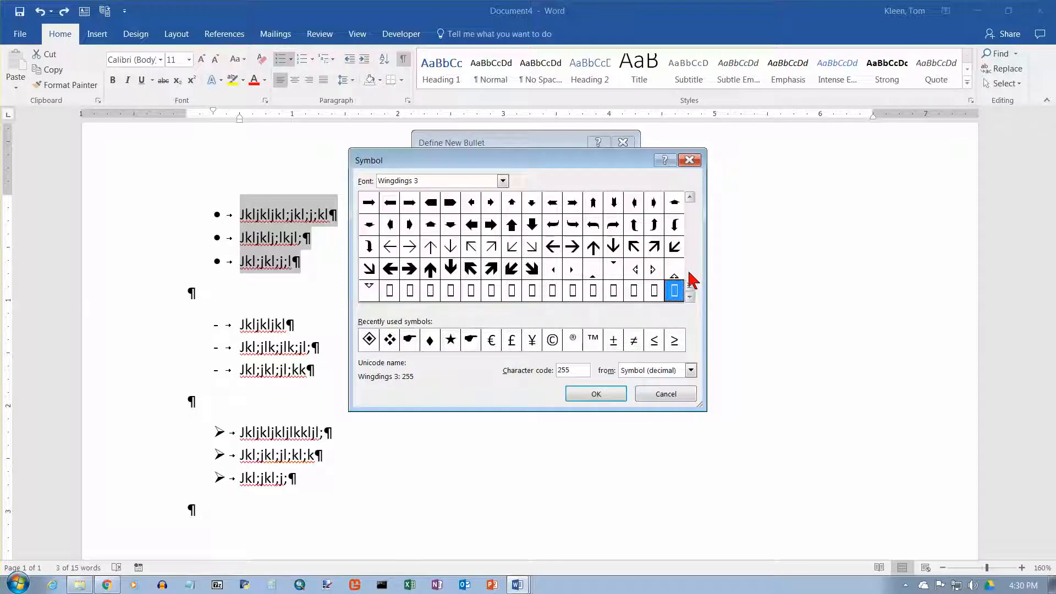
left_click(692, 216)
left_click(691, 214)
Return to Wingdings 2, choose the pointing-hand symbol, and apply it as the selected list's bullet.
left_click(502, 181)
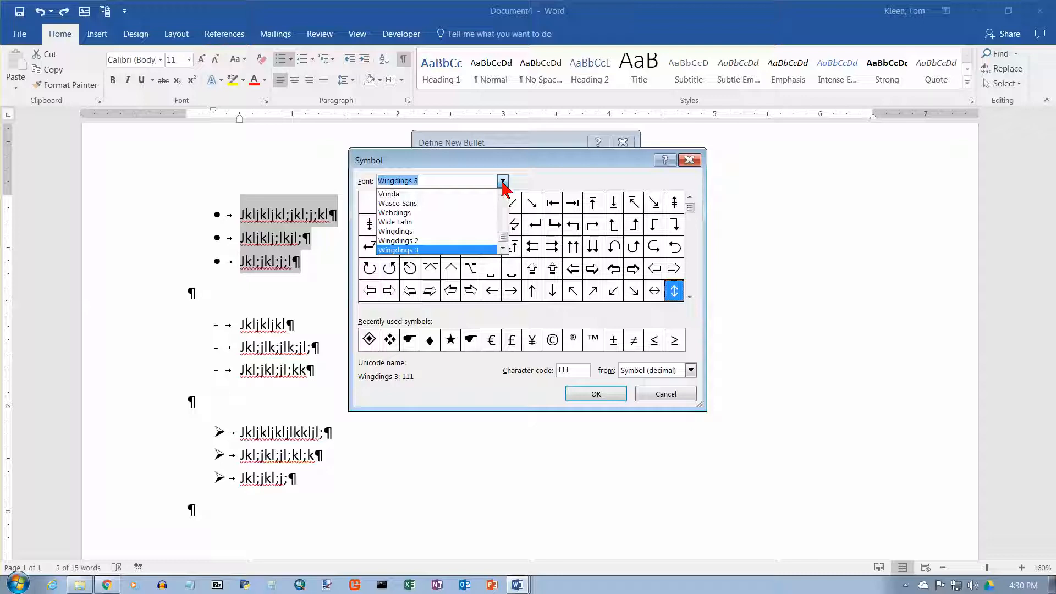
left_click(430, 239)
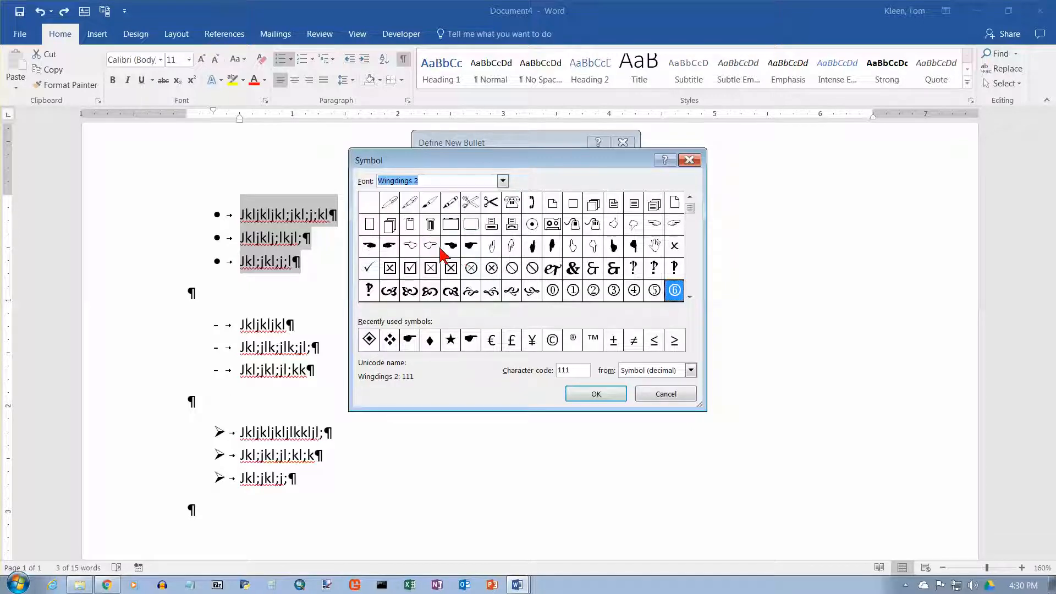
left_click(471, 251)
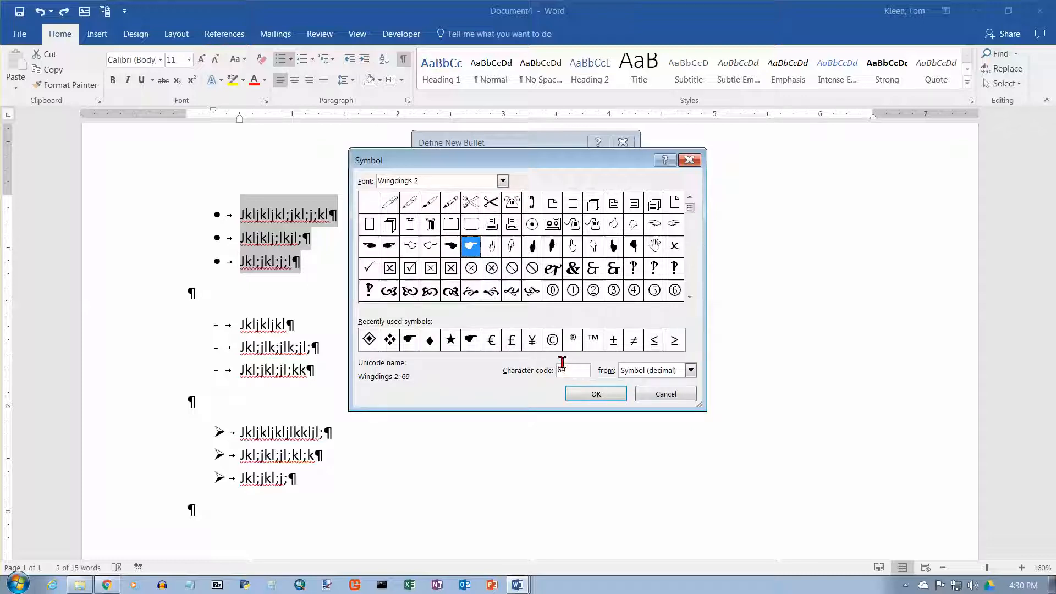
left_click(587, 395)
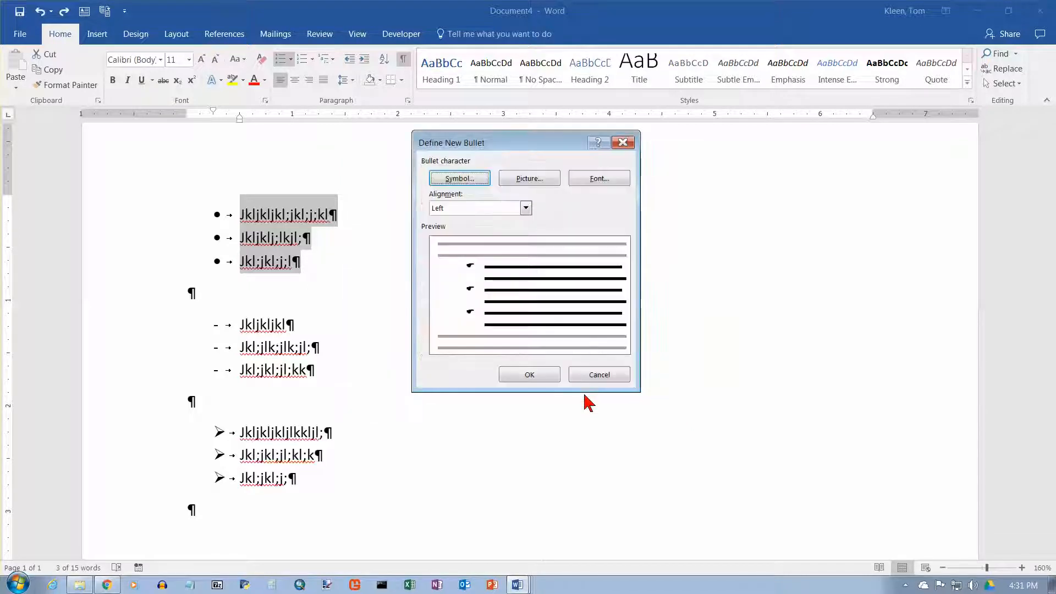
left_click(538, 376)
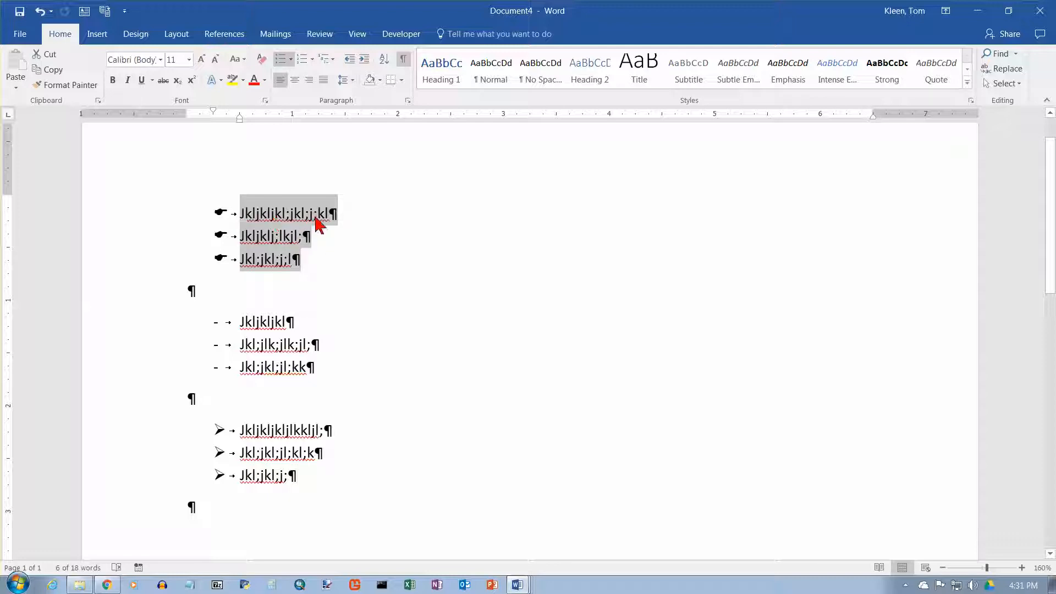
Insert the pointing-hand symbol into the empty paragraph below the list, then delete it.
left_click(202, 291)
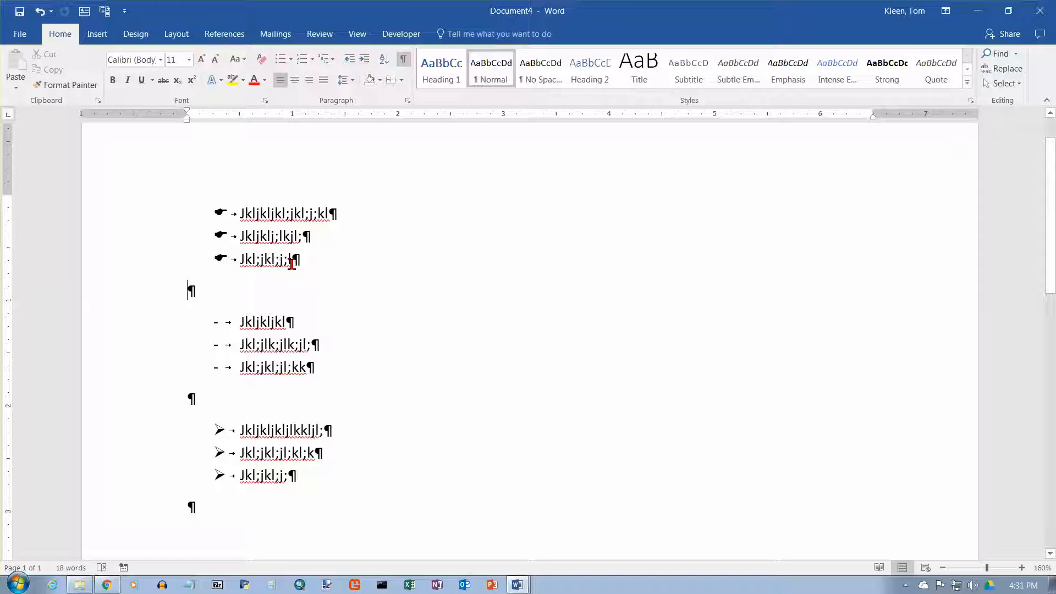
left_click(98, 34)
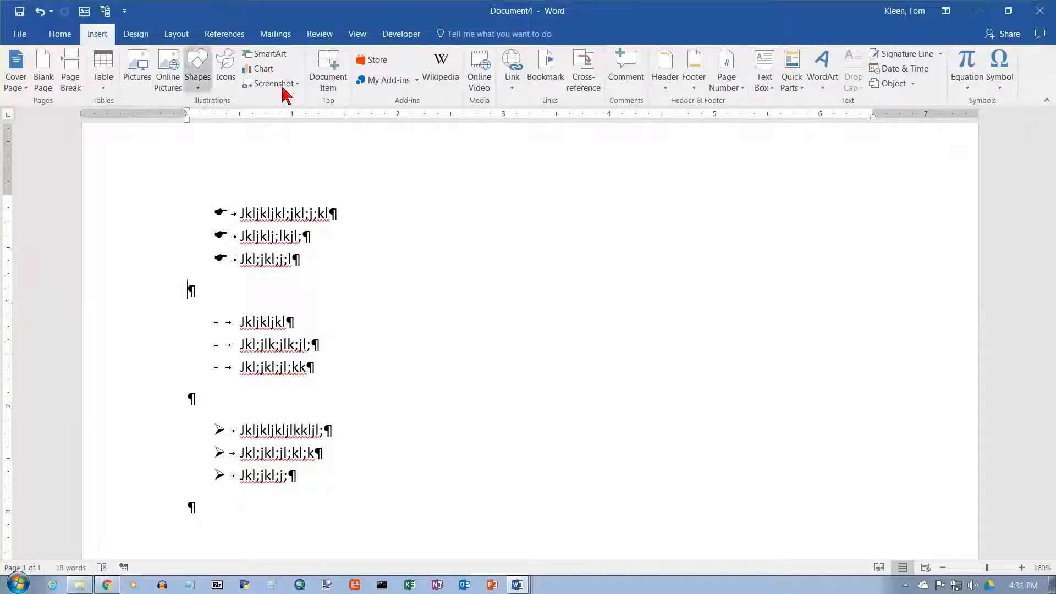
left_click(999, 85)
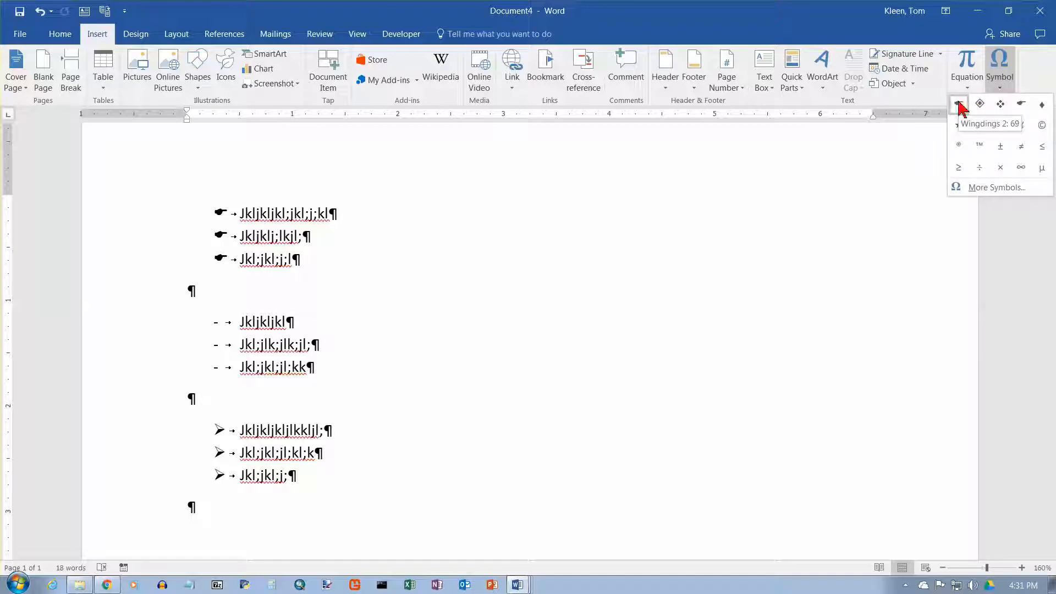
left_click(959, 105)
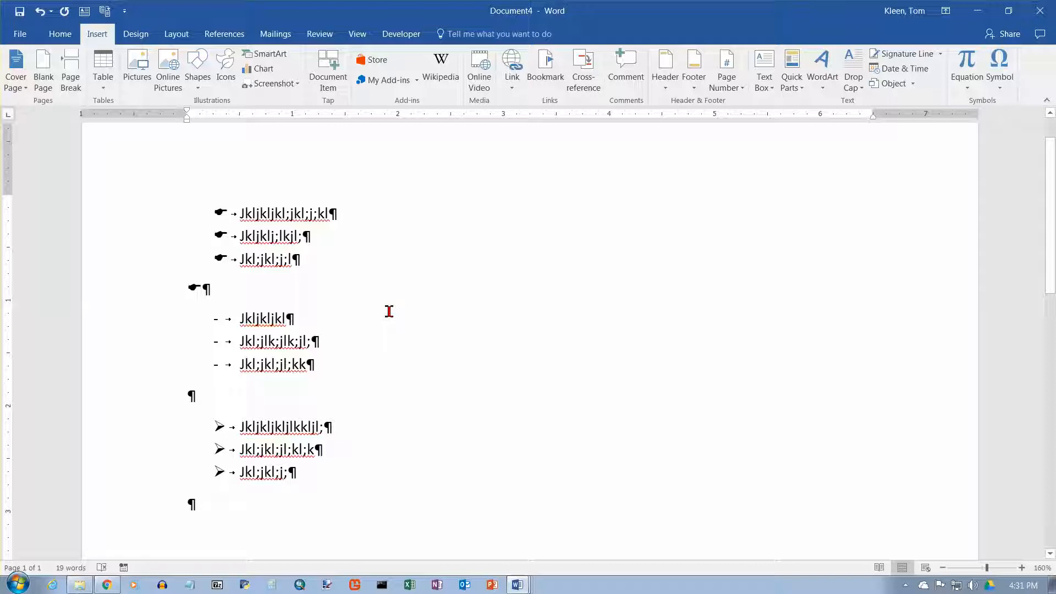
key("BackSpace")
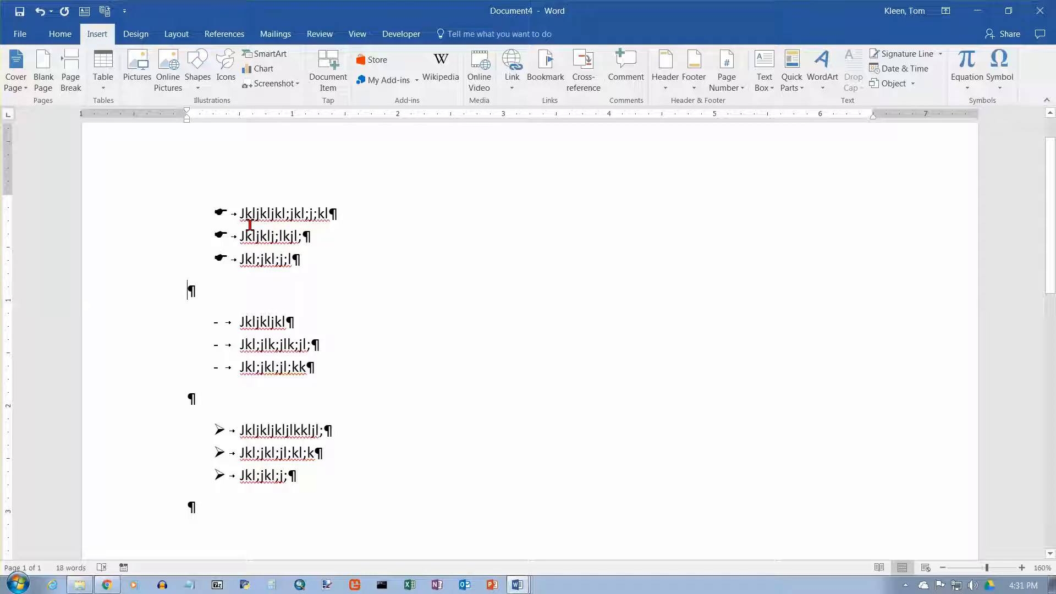
Select the hand-bulleted list's three items and set their font colour to Blue.
left_click_drag(250, 224, 301, 259)
left_click(59, 34)
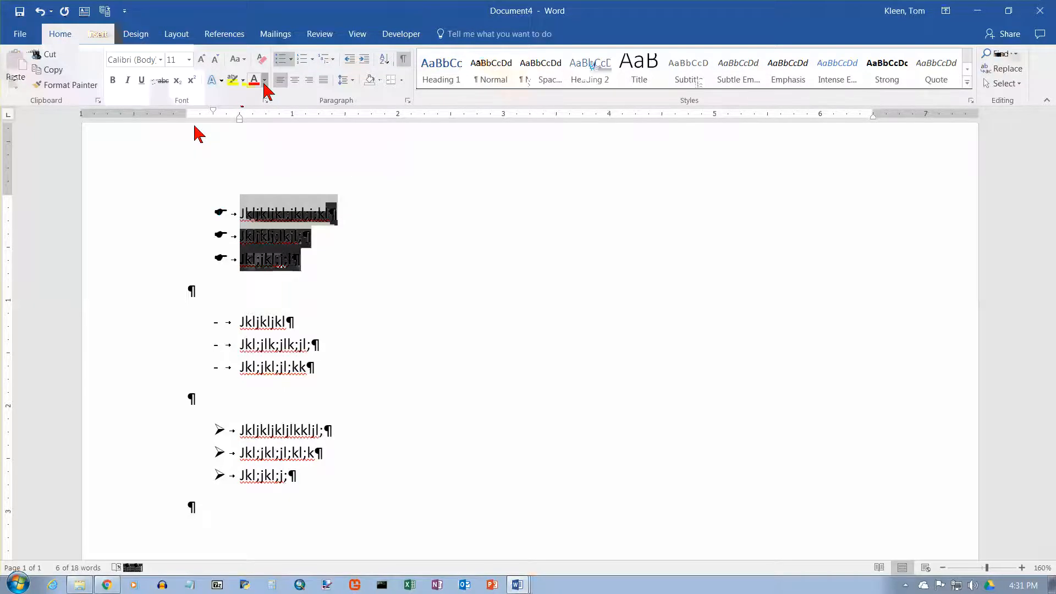
left_click(264, 81)
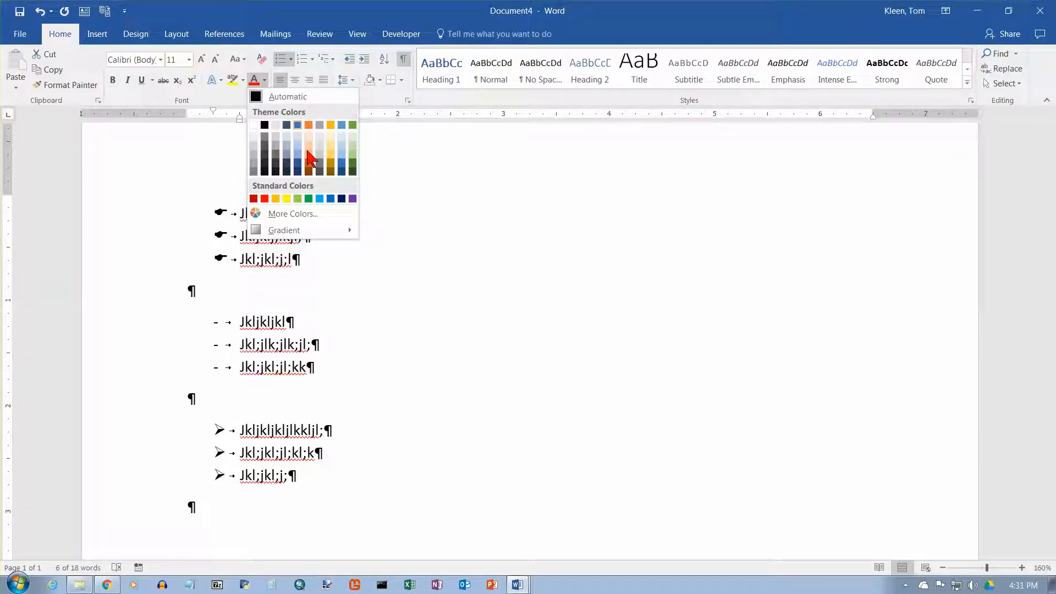
left_click(330, 199)
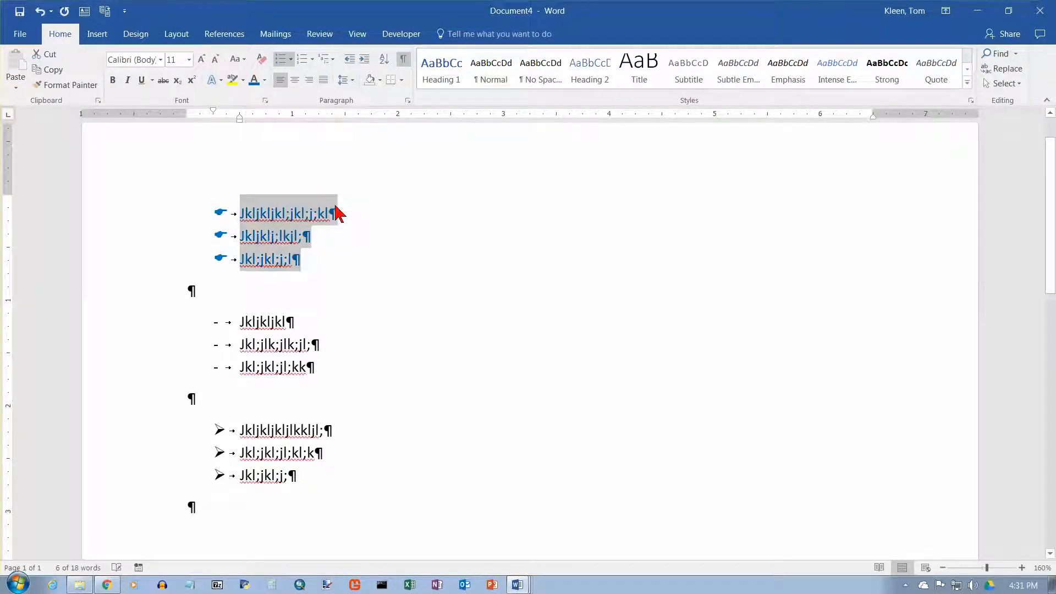
left_click(329, 214)
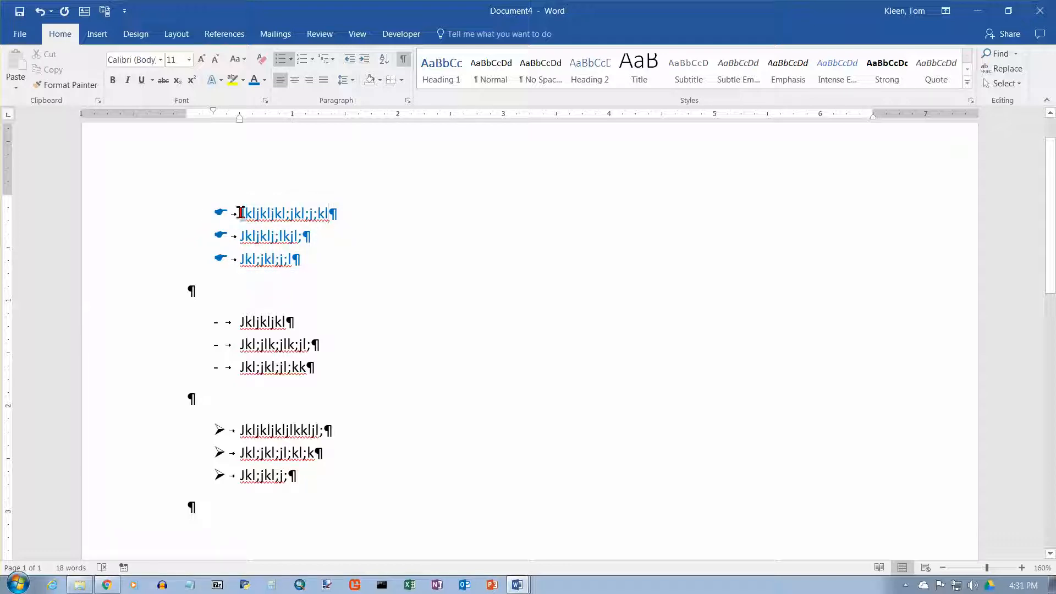
Colour the paragraph marks of all three hand-bulleted items Green so their bullets turn green while the text stays blue.
double_click(337, 212)
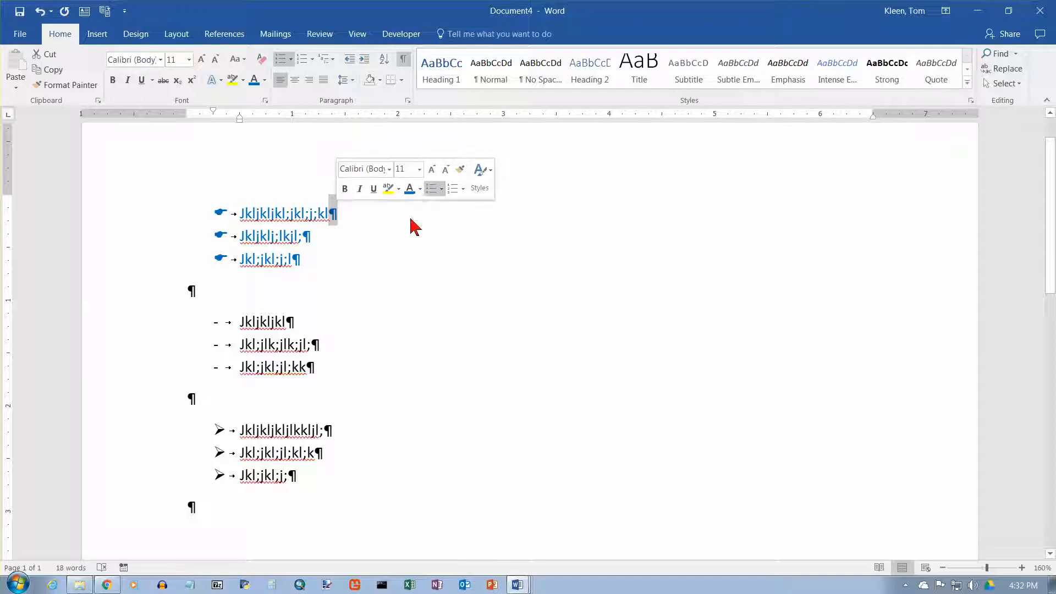
left_click(421, 189)
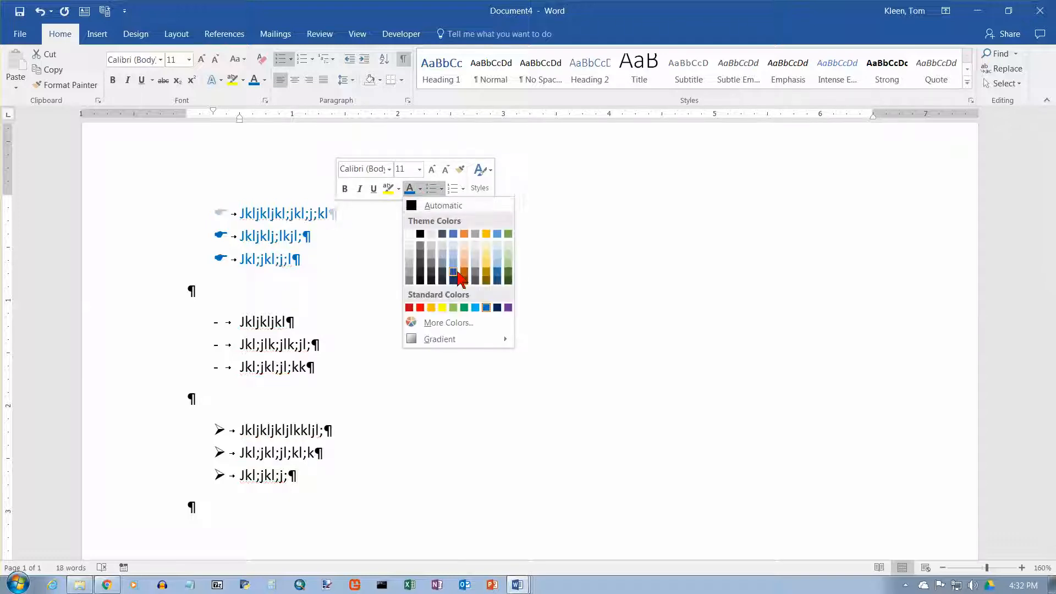
left_click(465, 308)
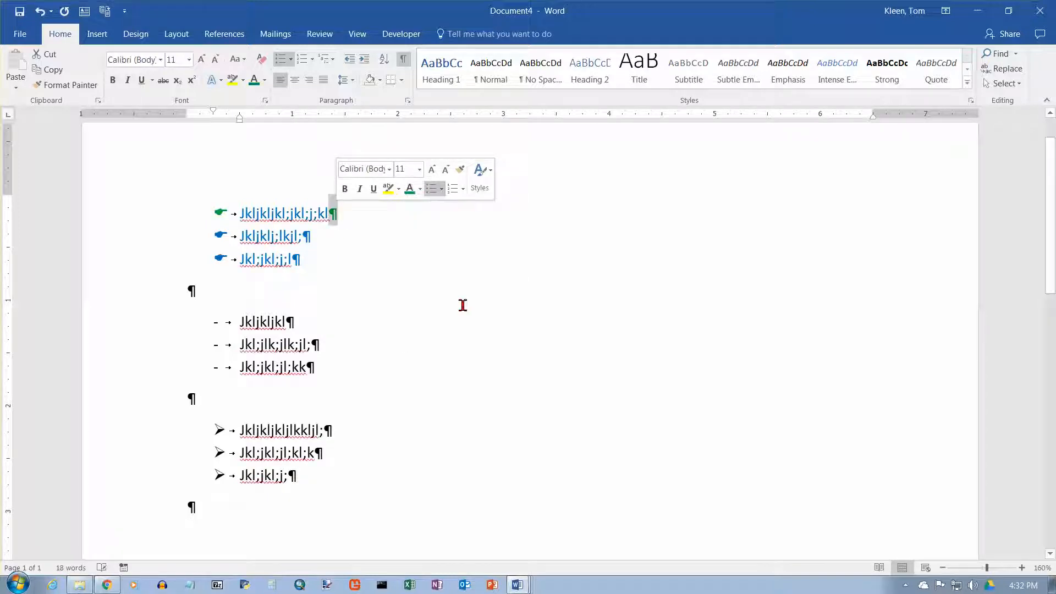
mouse_move(301, 237)
left_mouse_down()
mouse_move(312, 238)
mouse_move(301, 257)
left_mouse_up()
left_click(382, 214)
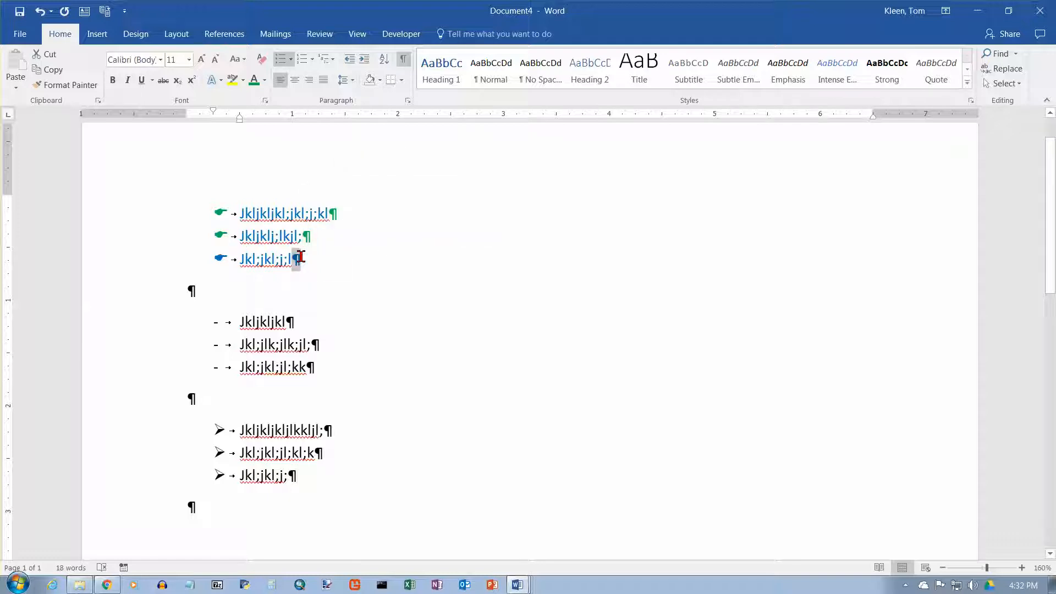
key("F4")
Hide the formatting marks to inspect the green bullets, then show the formatting marks again.
left_click(403, 59)
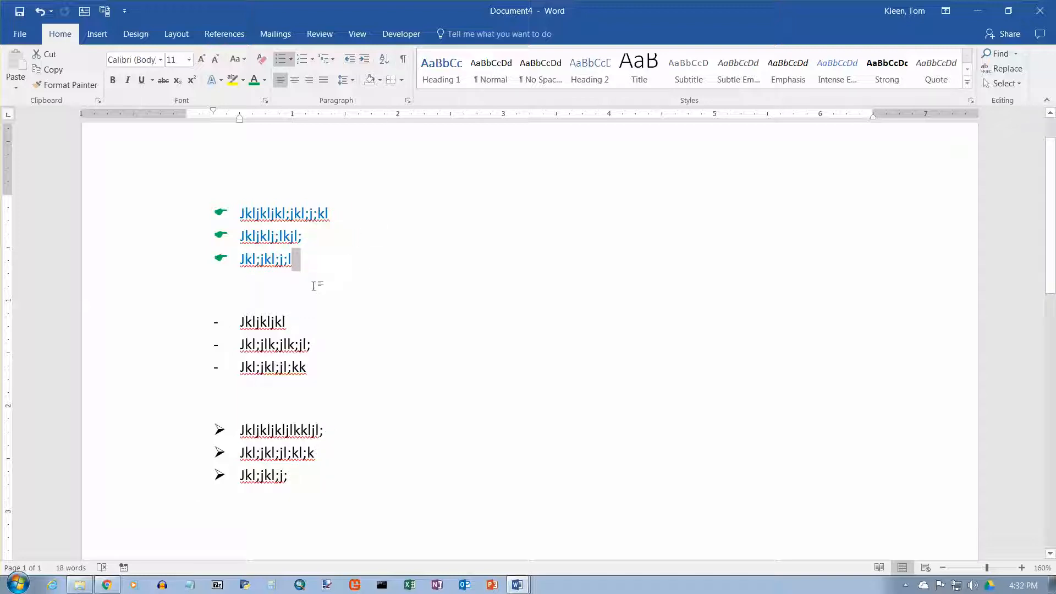
left_click(236, 324)
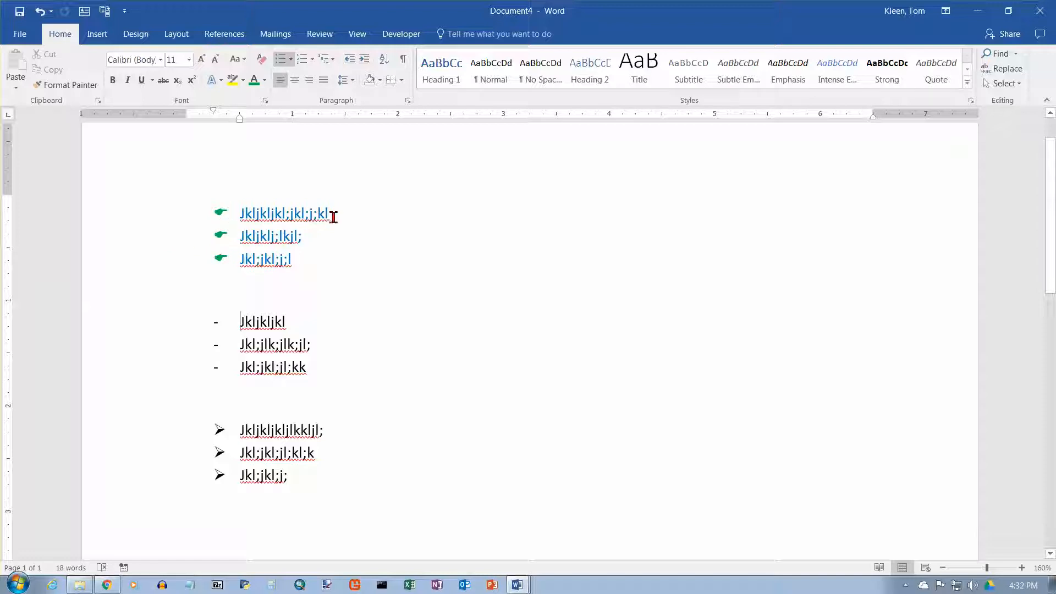
left_click_drag(330, 214, 336, 212)
left_click(404, 59)
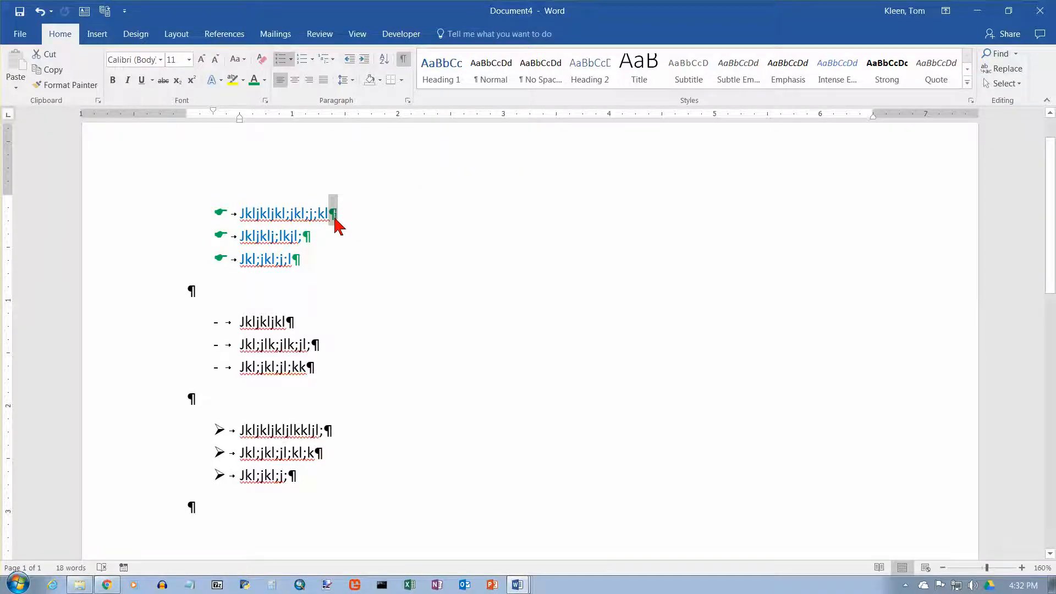